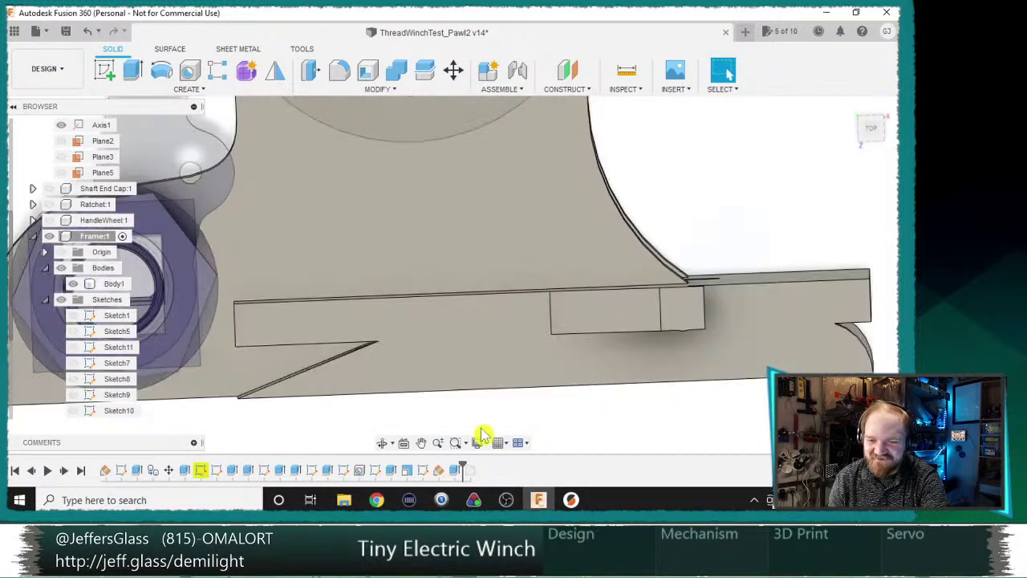
{"action": "left_click", "coordinate": [463, 473]}
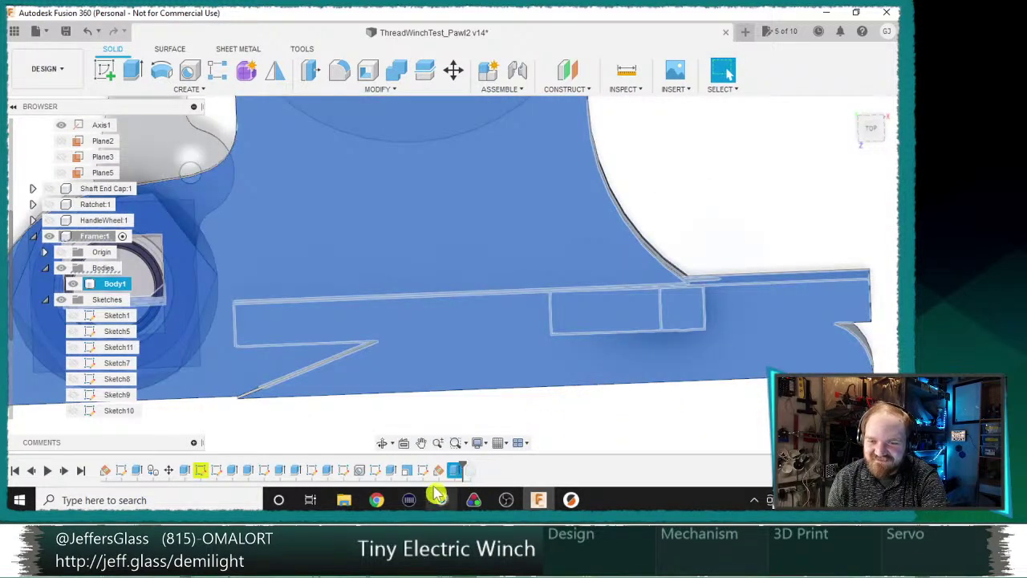
{"action": "left_click", "coordinate": [460, 480]}
{"action": "double_click", "coordinate": [464, 474]}
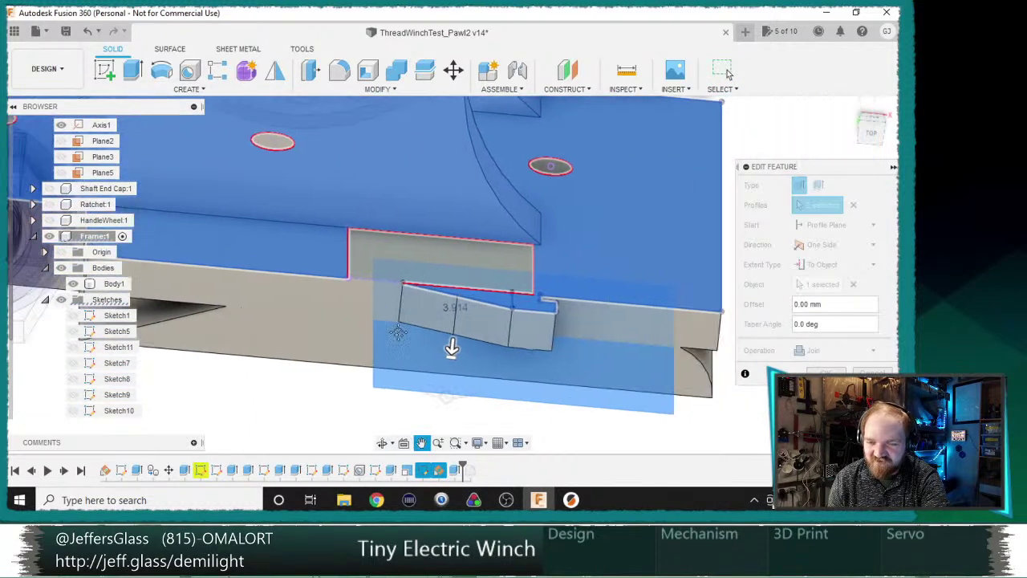
{"action": "middle_click_drag", "start_coordinate": [398, 331], "coordinate": [366, 338]}
{"action": "left_click", "coordinate": [530, 252]}
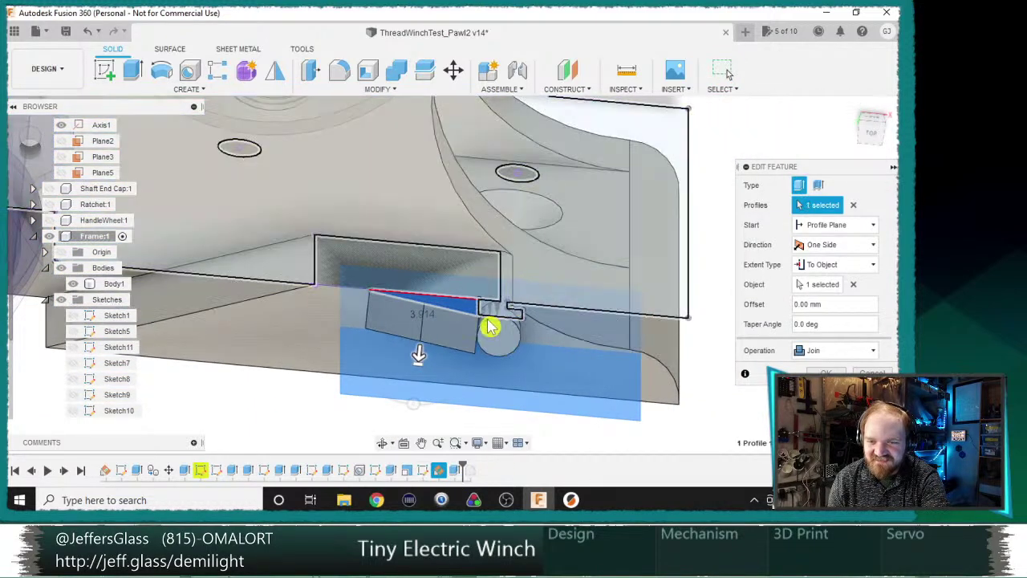
{"action": "scroll", "coordinate": [491, 328], "scroll_direction": "up", "scroll_amount": 3}
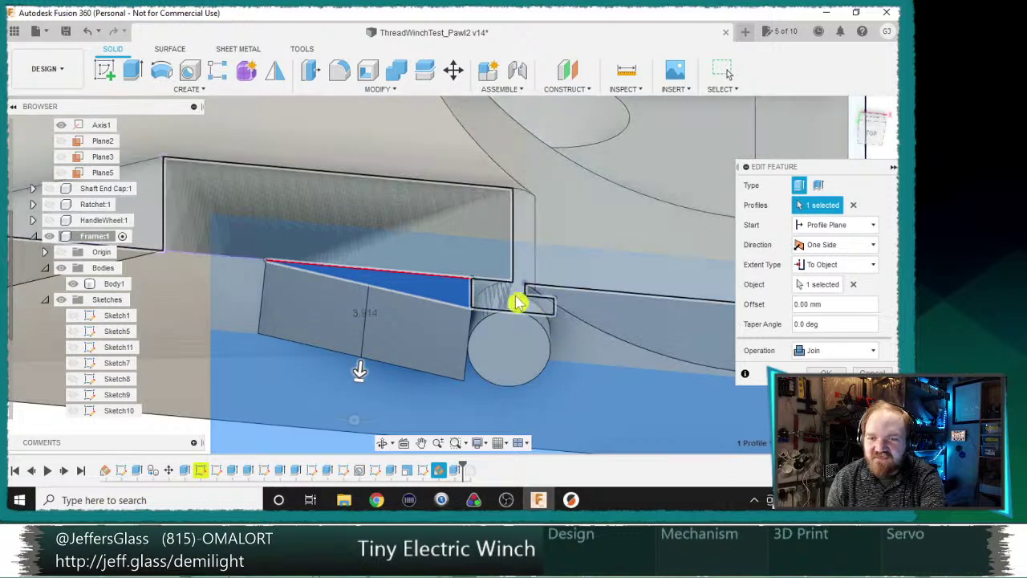
{"action": "key", "text": "Escape"}
- In the existing ramp sketch, draw a vertical line from the notch's inner bottom corner to the hook's top edge, and finish the sketch
{"action": "double_click", "coordinate": [423, 471]}
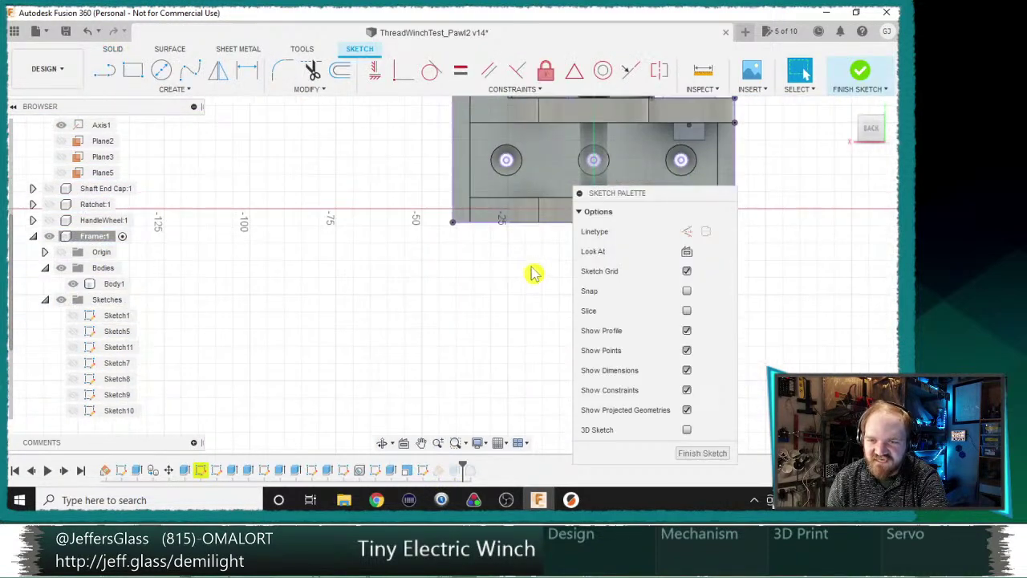
{"action": "scroll", "coordinate": [399, 220], "scroll_direction": "up", "scroll_amount": 8}
{"action": "scroll", "coordinate": [293, 152], "scroll_direction": "up", "scroll_amount": 3}
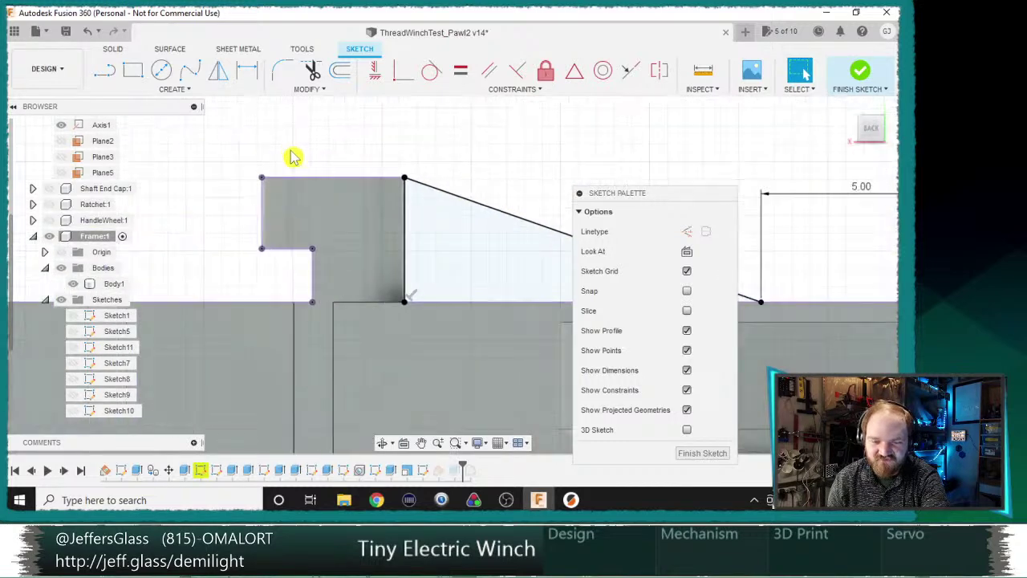
{"action": "key", "text": "l"}
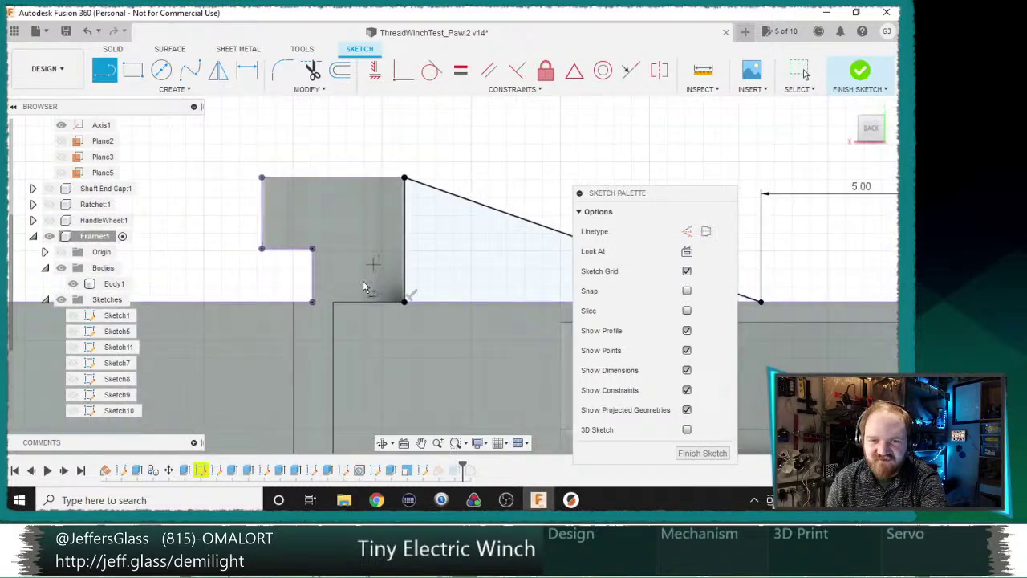
{"action": "left_click", "coordinate": [312, 299]}
{"action": "left_click", "coordinate": [315, 183]}
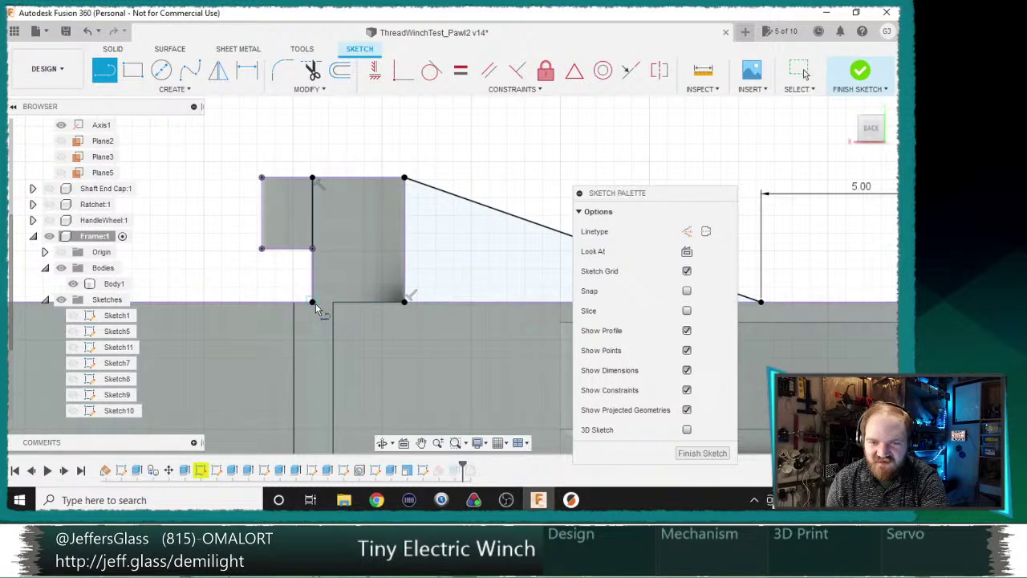
{"action": "left_click", "coordinate": [690, 455]}
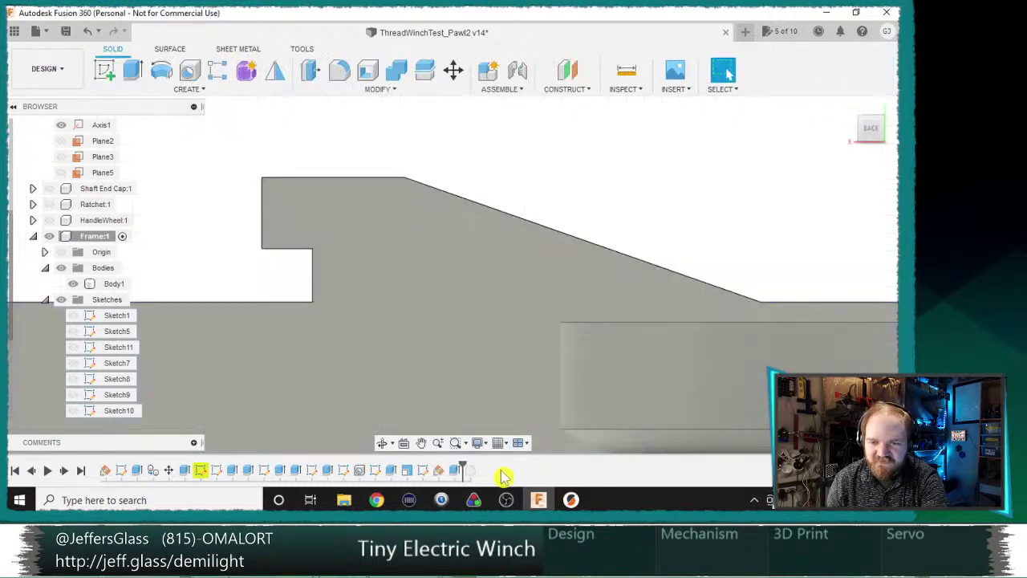
- Edit the ramp extrusion so its profiles are only the ramp and hook regions, excluding the large frame profile below
{"action": "double_click", "coordinate": [439, 470]}
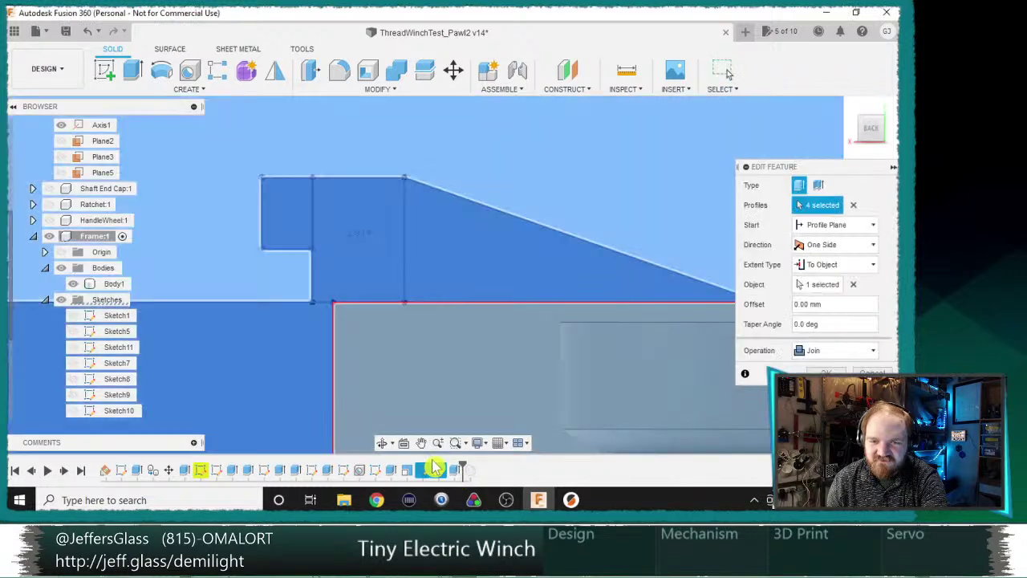
{"action": "left_click", "coordinate": [294, 386]}
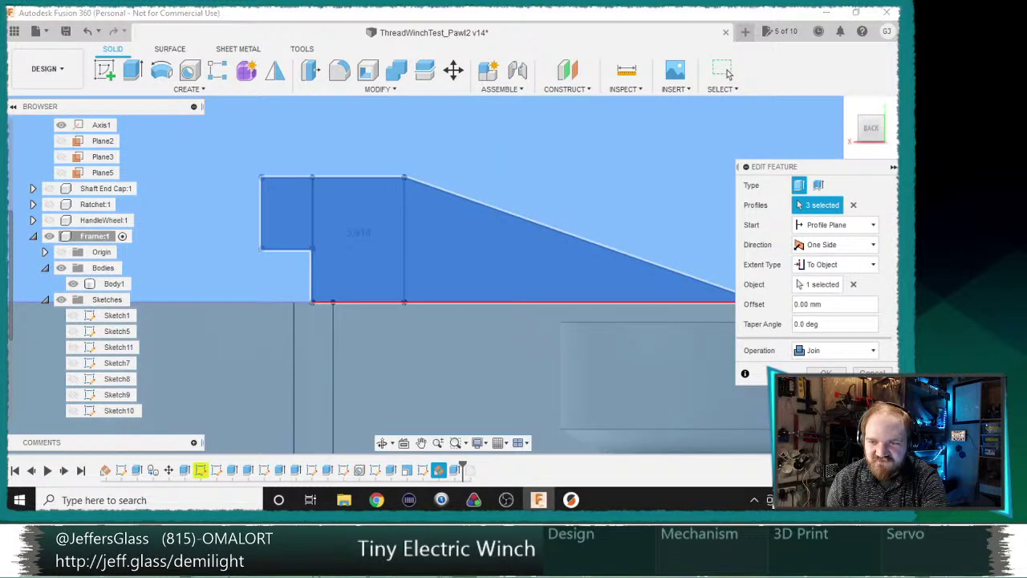
{"action": "key", "text": "Return"}
- Examine the edited ramp and hook on the frame from several angles and up close
{"action": "middle_click_drag", "start_coordinate": [626, 349], "coordinate": [658, 429], "text": "shift"}
{"action": "scroll", "coordinate": [536, 342], "scroll_direction": "down", "scroll_amount": 5}
{"action": "middle_click_drag", "start_coordinate": [599, 355], "coordinate": [703, 360]}
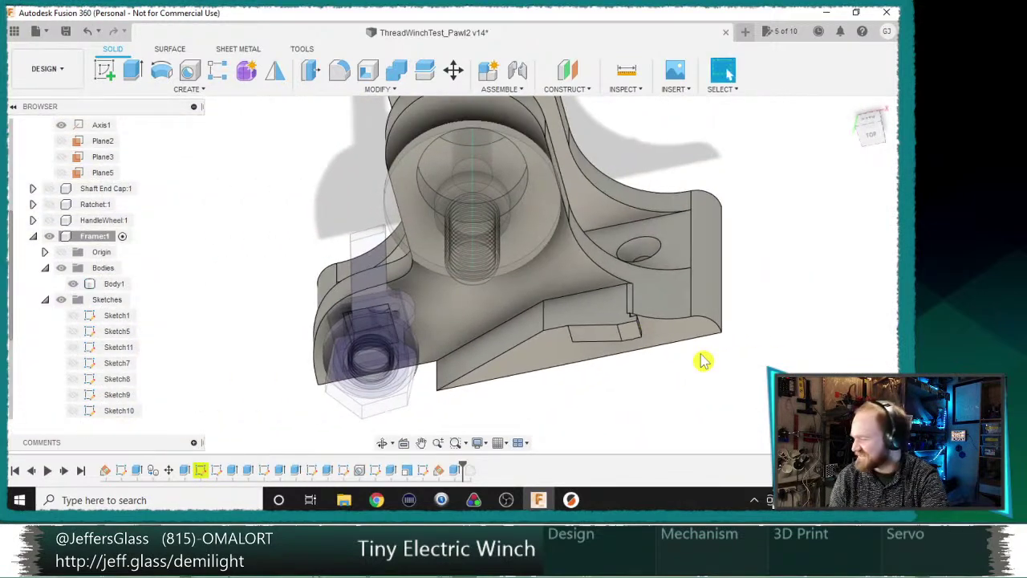
{"action": "scroll", "coordinate": [589, 301], "scroll_direction": "up", "scroll_amount": 5}
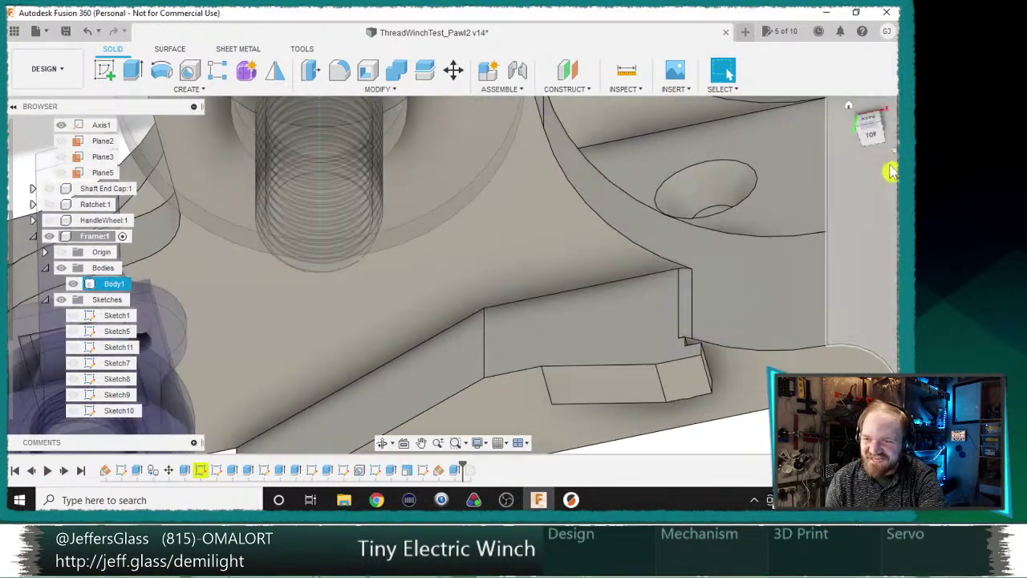
{"action": "left_click", "coordinate": [876, 145]}
{"action": "scroll", "coordinate": [641, 410], "scroll_direction": "up", "scroll_amount": 4}
{"action": "middle_click_drag", "start_coordinate": [730, 302], "coordinate": [600, 362], "text": "shift"}
{"action": "scroll", "coordinate": [571, 340], "scroll_direction": "up", "scroll_amount": 5}
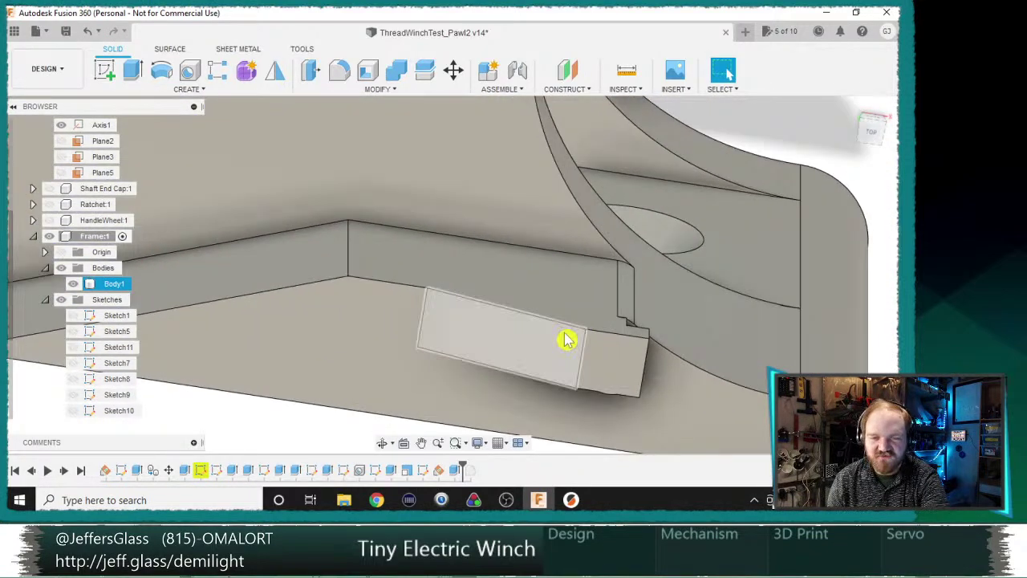
{"action": "scroll", "coordinate": [566, 339], "scroll_direction": "up", "scroll_amount": 1}
- Save the design with the version description User Saved and switch to PrusaSlicer
{"action": "key", "text": "ctrl+s"}
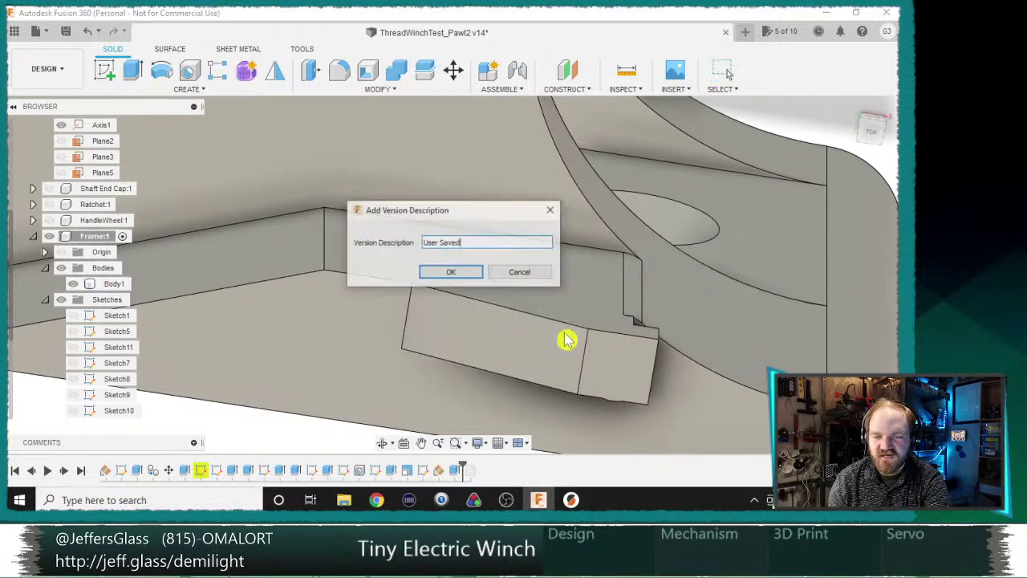
{"action": "key", "text": "Return"}
{"action": "key", "text": "alt+Tab"}
- Return to the 3D editor view and delete the ring-shaped part and the shaft from the print bed
{"action": "scroll", "coordinate": [496, 250], "scroll_direction": "up", "scroll_amount": 6}
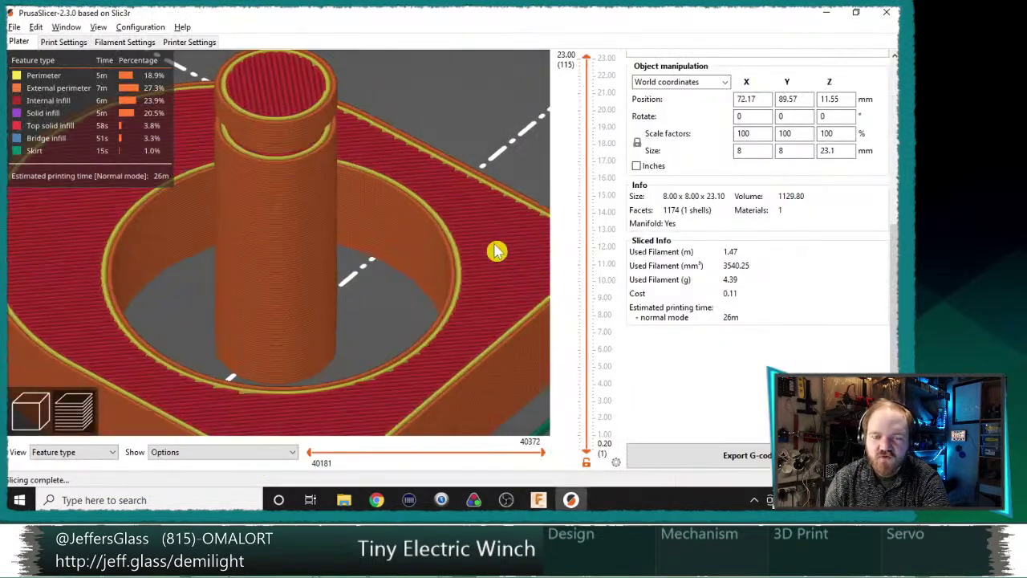
{"action": "scroll", "coordinate": [323, 270], "scroll_direction": "down", "scroll_amount": 9}
{"action": "left_click", "coordinate": [31, 437]}
{"action": "left_click", "coordinate": [263, 338]}
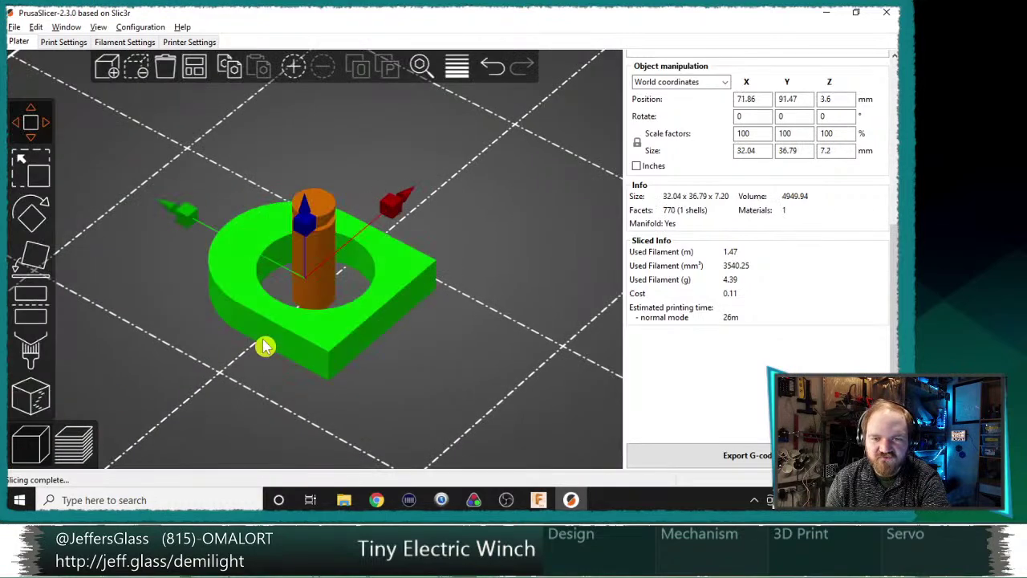
{"action": "key", "text": "Delete"}
{"action": "left_click", "coordinate": [331, 284]}
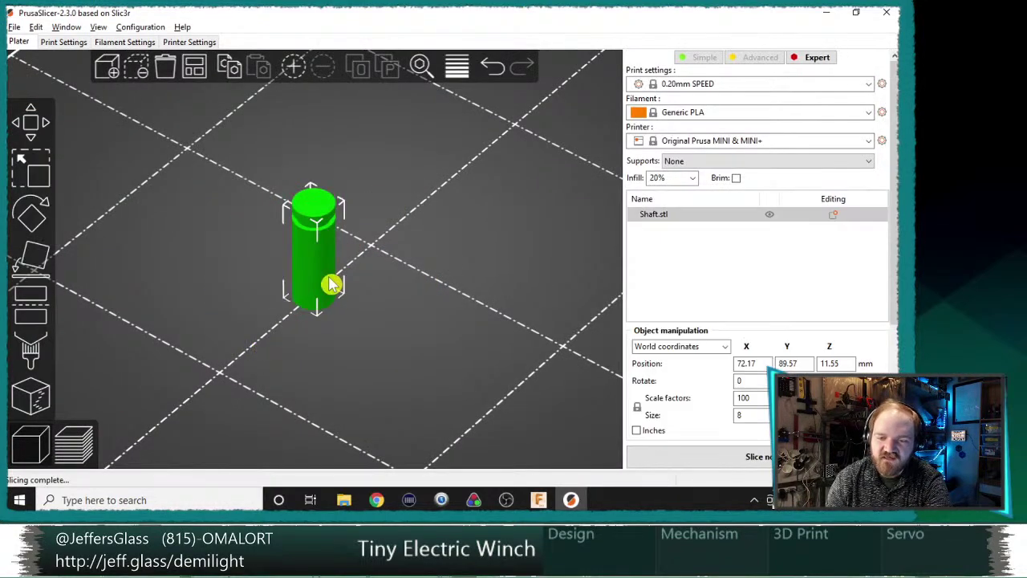
{"action": "key", "text": "Delete"}
- Import the Frame model from the 4-11-21 folder onto the print bed
{"action": "key", "text": "ctrl+i"}
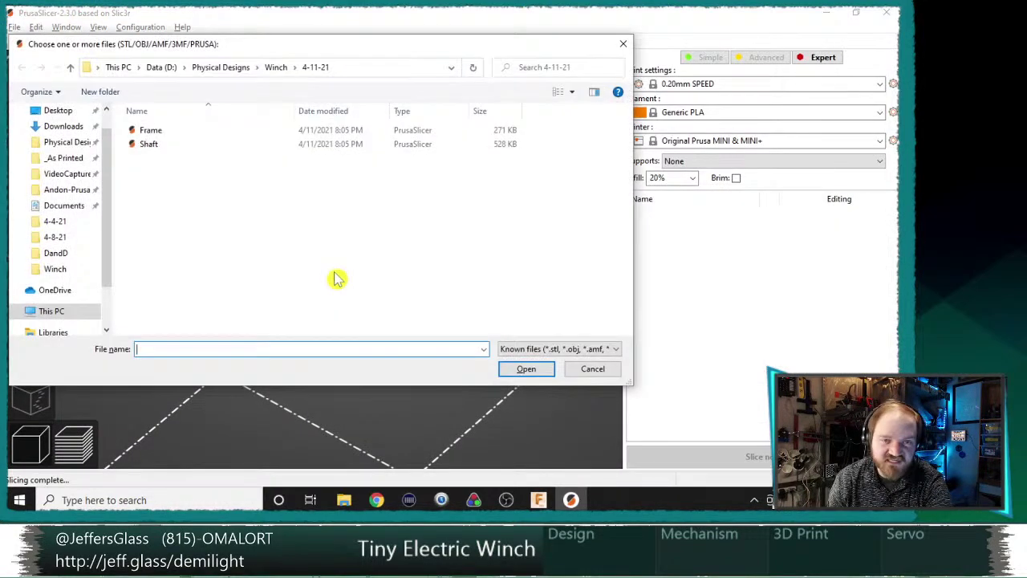
{"action": "double_click", "coordinate": [184, 131]}
{"action": "scroll", "coordinate": [371, 302], "scroll_direction": "down", "scroll_amount": 5}
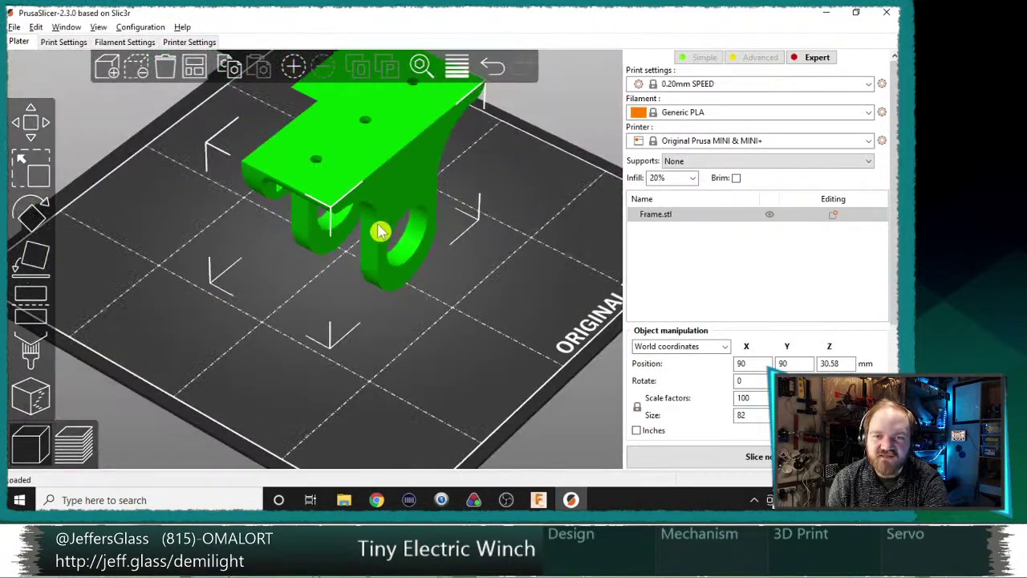
- Place the frame on the bed on its flat face with the three screw holes
{"action": "left_click", "coordinate": [40, 268]}
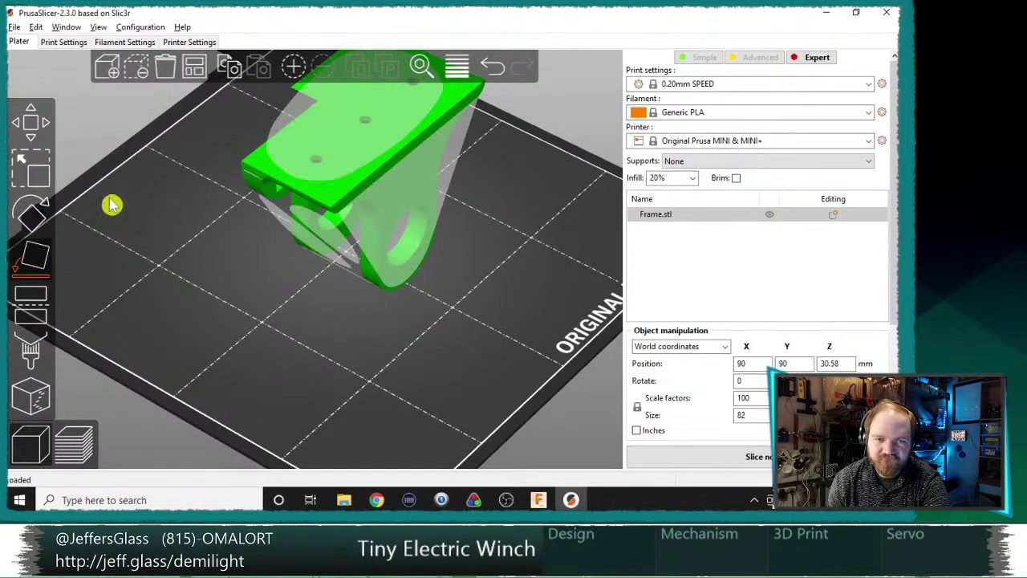
{"action": "left_click_drag", "start_coordinate": [160, 222], "coordinate": [74, 257]}
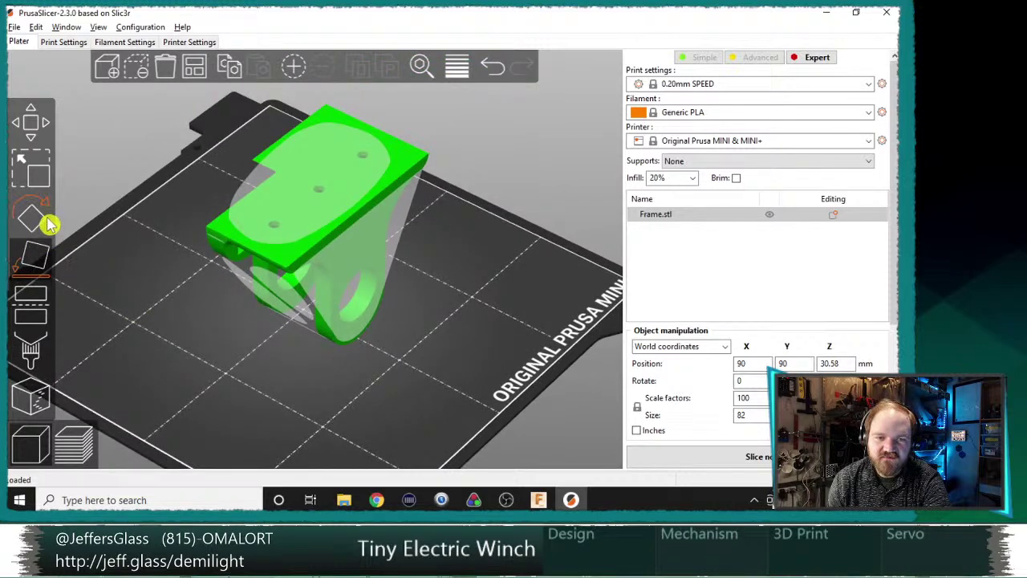
{"action": "left_click", "coordinate": [313, 204]}
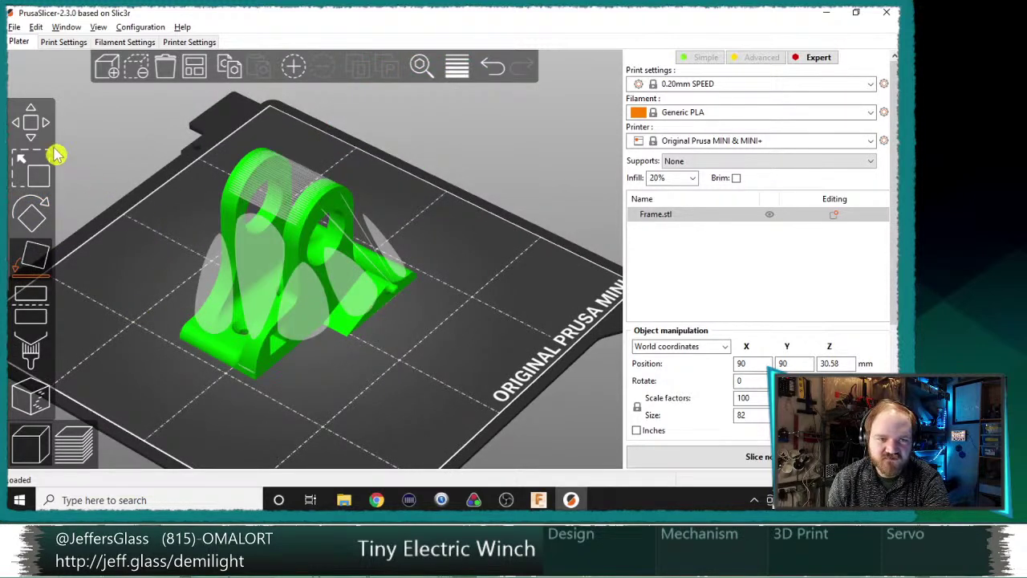
- Rotate the frame off its base and lay the face with the three screw holes flat on the bed again
{"action": "left_click", "coordinate": [31, 215]}
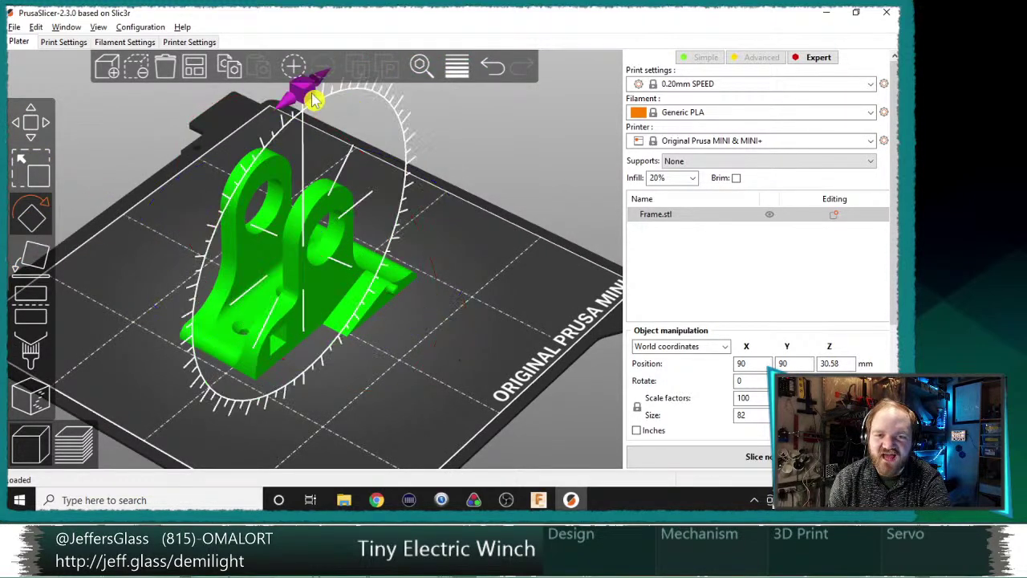
{"action": "left_click_drag", "start_coordinate": [314, 98], "coordinate": [351, 321]}
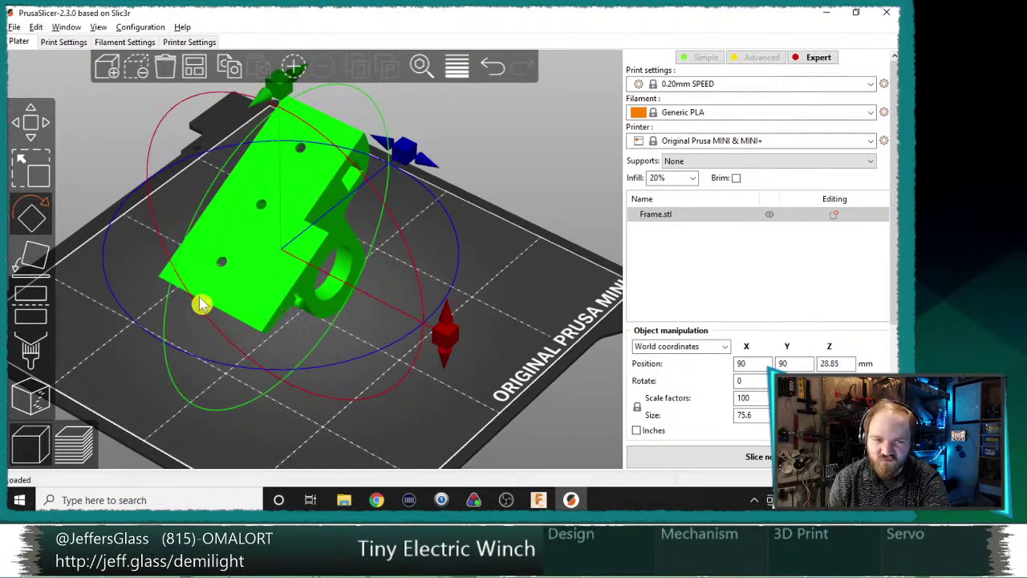
{"action": "left_click", "coordinate": [37, 258]}
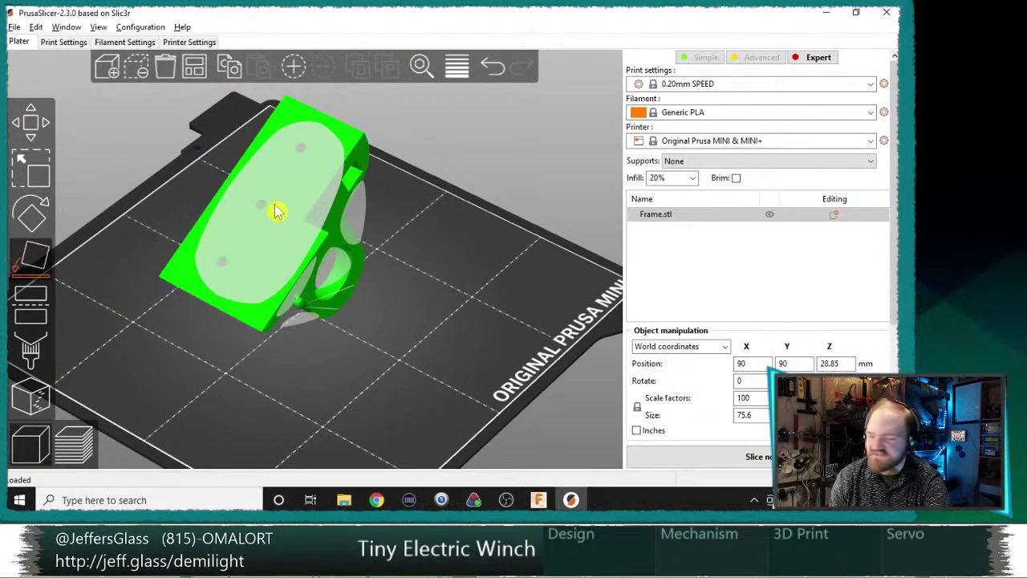
{"action": "left_click", "coordinate": [297, 174]}
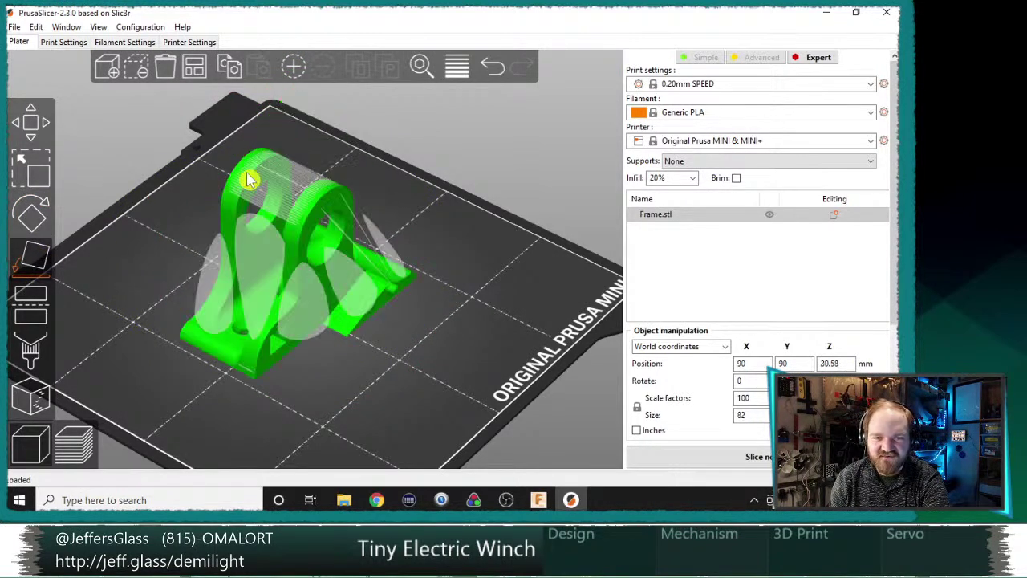
- Examine the frame's side and the small hook near its base for overhangs from several angles
{"action": "left_click", "coordinate": [32, 126]}
{"action": "scroll", "coordinate": [287, 351], "scroll_direction": "down", "scroll_amount": 2}
{"action": "scroll", "coordinate": [345, 366], "scroll_direction": "up", "scroll_amount": 6}
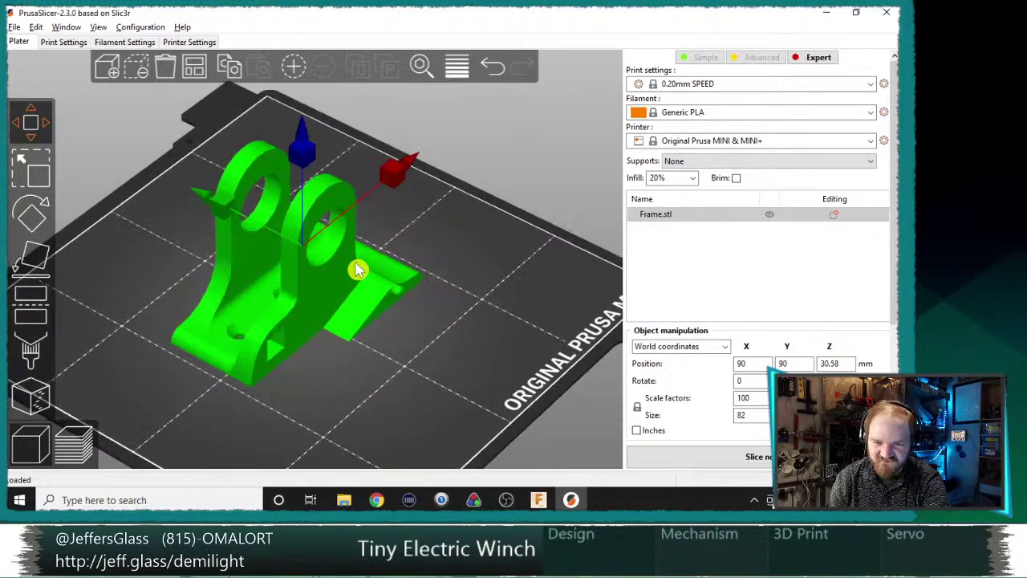
{"action": "left_click_drag", "start_coordinate": [349, 378], "coordinate": [297, 302]}
{"action": "scroll", "coordinate": [297, 301], "scroll_direction": "up", "scroll_amount": 8}
{"action": "middle_click_drag", "start_coordinate": [284, 289], "coordinate": [309, 322]}
{"action": "middle_click_drag", "start_coordinate": [388, 358], "coordinate": [396, 427]}
{"action": "left_click_drag", "start_coordinate": [346, 362], "coordinate": [269, 354]}
{"action": "scroll", "coordinate": [335, 245], "scroll_direction": "up", "scroll_amount": 7}
{"action": "scroll", "coordinate": [335, 246], "scroll_direction": "down", "scroll_amount": 5}
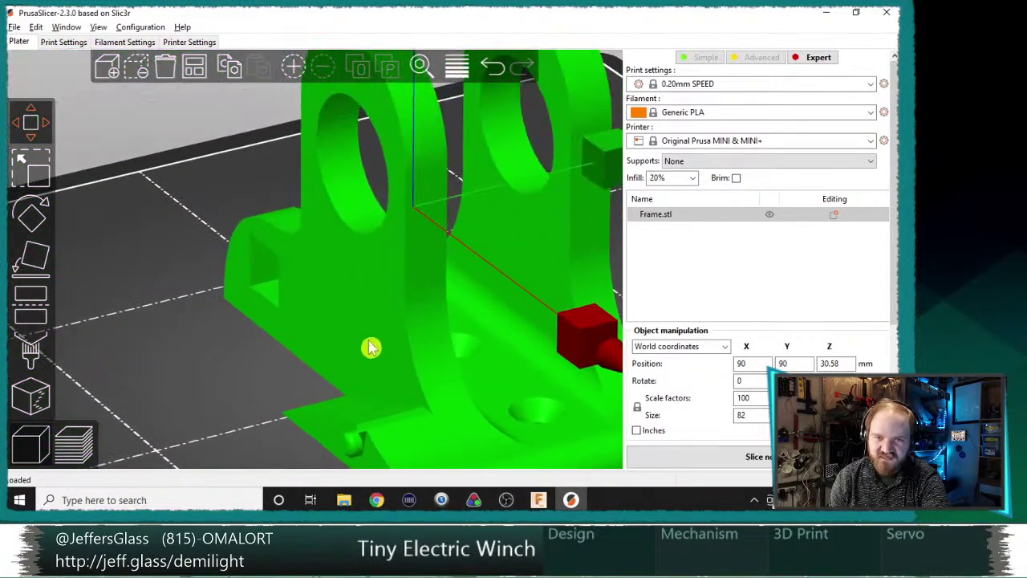
{"action": "scroll", "coordinate": [406, 405], "scroll_direction": "down", "scroll_amount": 5}
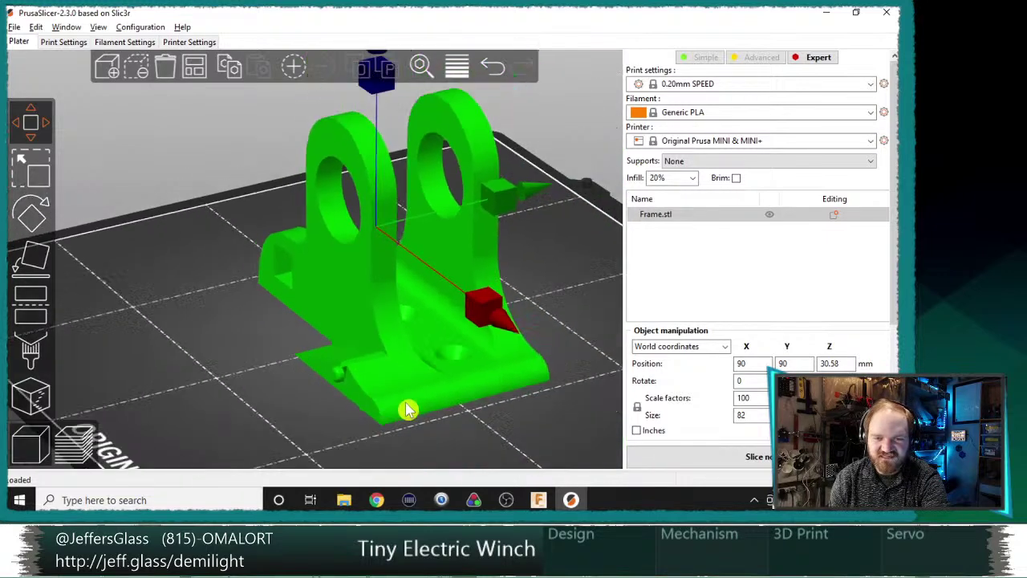
- Move the frame on the print bed to about X 70 mm, Y 96 mm
{"action": "scroll", "coordinate": [416, 412], "scroll_direction": "up", "scroll_amount": 5}
{"action": "middle_click_drag", "start_coordinate": [416, 412], "coordinate": [390, 294]}
{"action": "scroll", "coordinate": [347, 374], "scroll_direction": "up", "scroll_amount": 9}
{"action": "left_click_drag", "start_coordinate": [348, 380], "coordinate": [161, 251]}
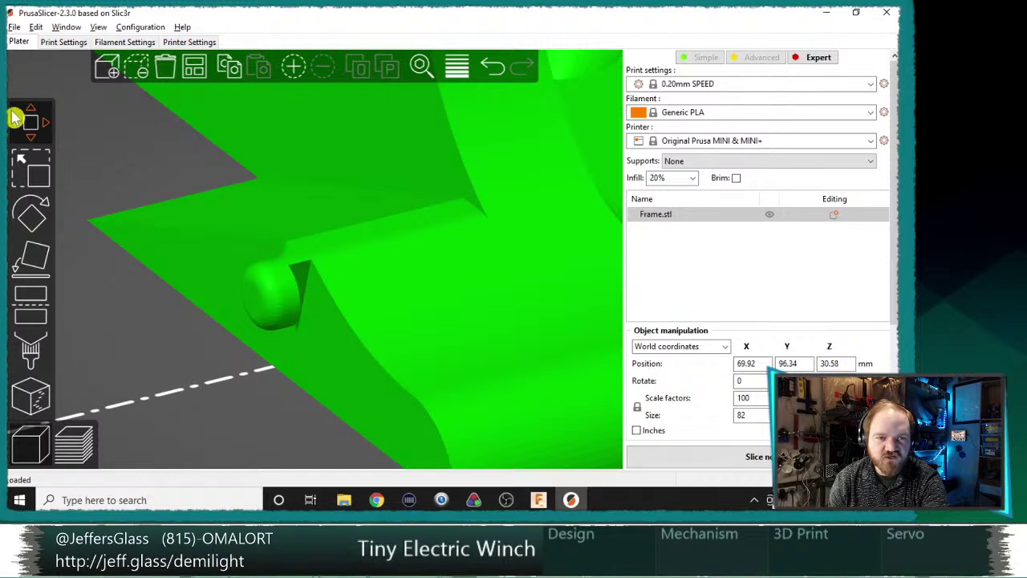
{"action": "right_click", "coordinate": [361, 289]}
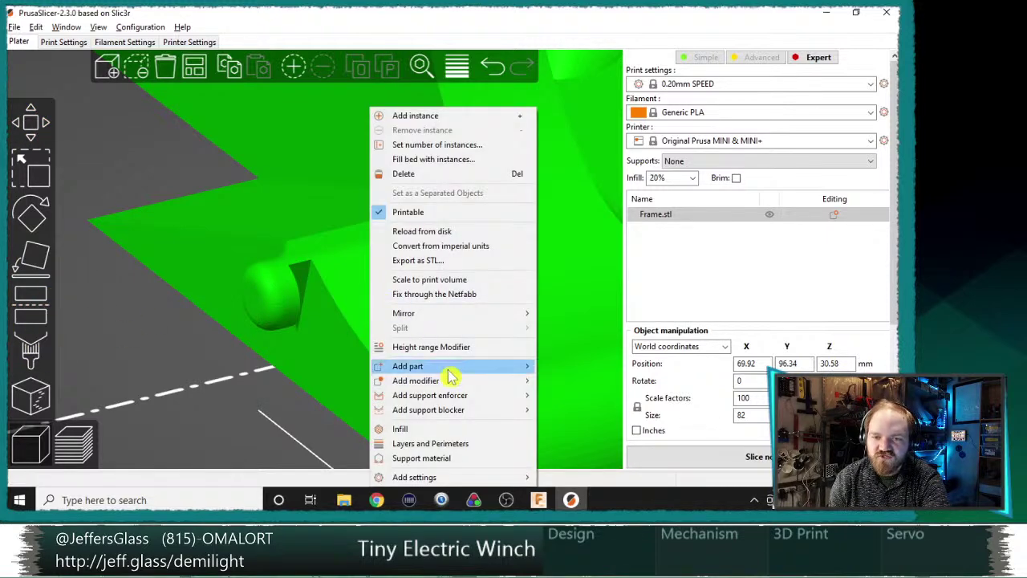
{"action": "mouse_move", "coordinate": [458, 381]}
{"action": "left_click", "coordinate": [180, 246]}
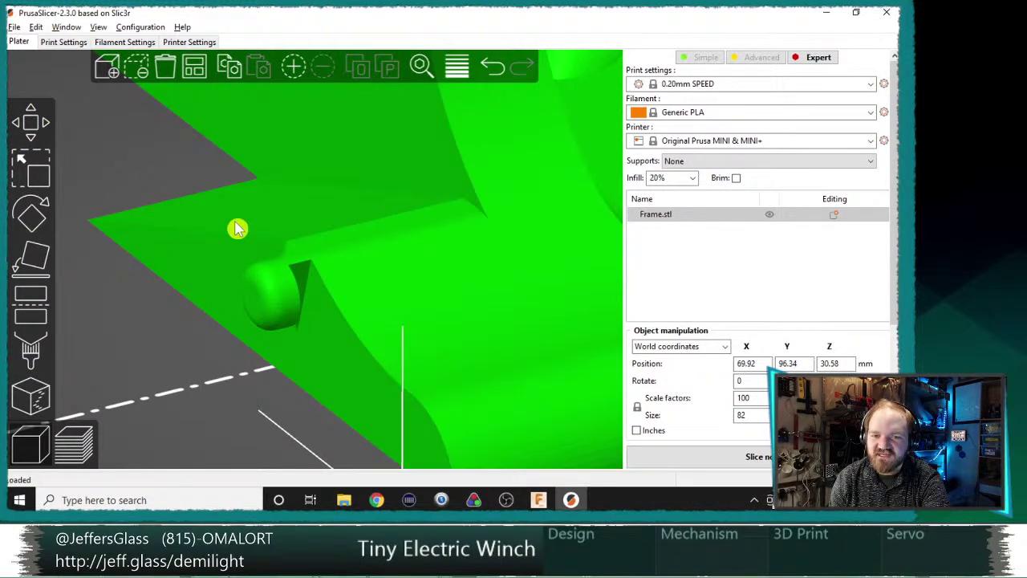
- Add a box-shaped support enforcer to the frame
{"action": "right_click", "coordinate": [295, 204]}
{"action": "mouse_move", "coordinate": [401, 396]}
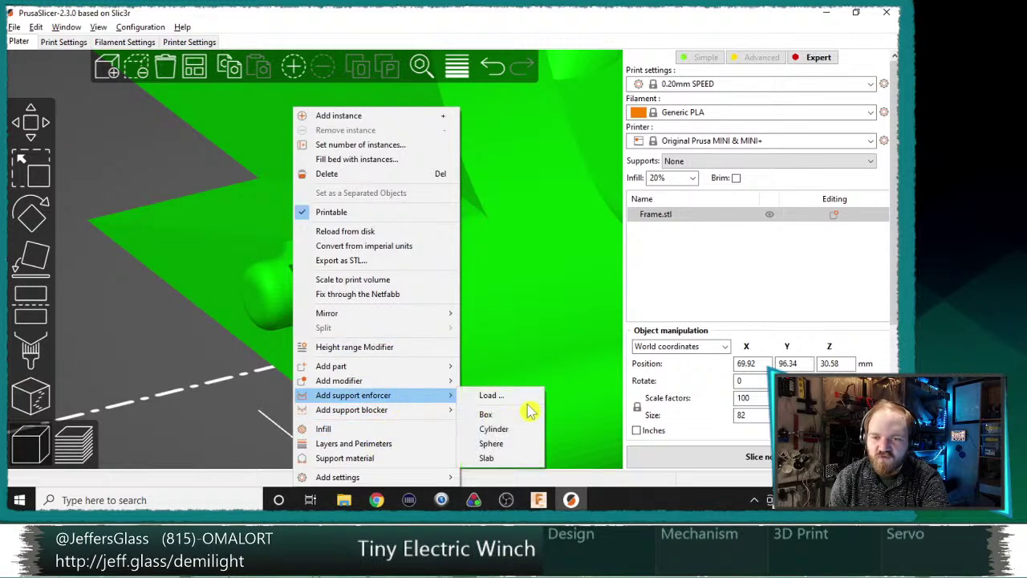
{"action": "left_click", "coordinate": [522, 419]}
{"action": "scroll", "coordinate": [511, 289], "scroll_direction": "up", "scroll_amount": 10}
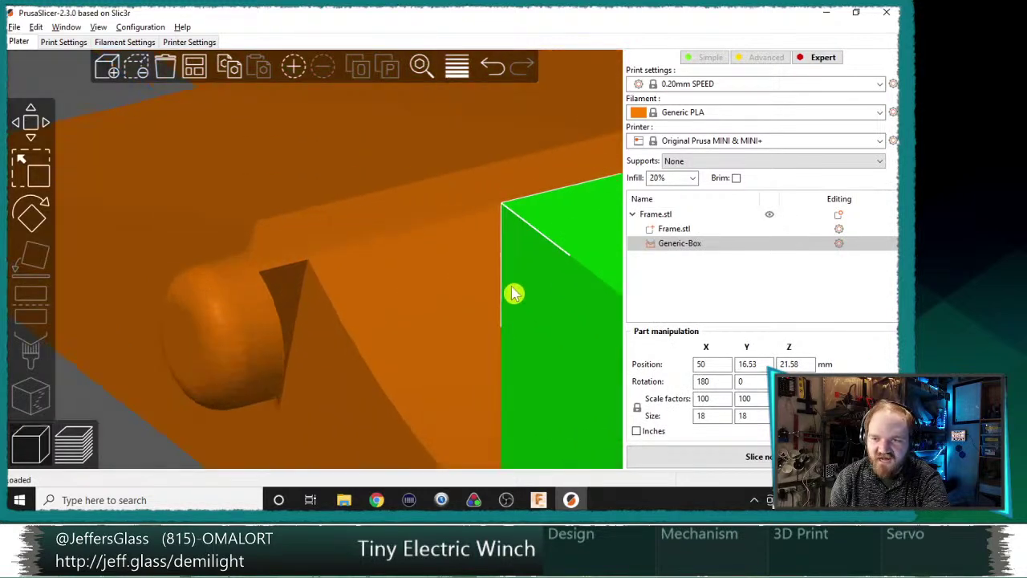
- Move the box support enforcer beside the frame's hook, to about X 19.49, Y 31.17 mm
{"action": "scroll", "coordinate": [487, 250], "scroll_direction": "down", "scroll_amount": 15}
{"action": "scroll", "coordinate": [477, 230], "scroll_direction": "down", "scroll_amount": 3}
{"action": "left_click_drag", "start_coordinate": [409, 294], "coordinate": [265, 265]}
{"action": "left_click_drag", "start_coordinate": [353, 353], "coordinate": [289, 223]}
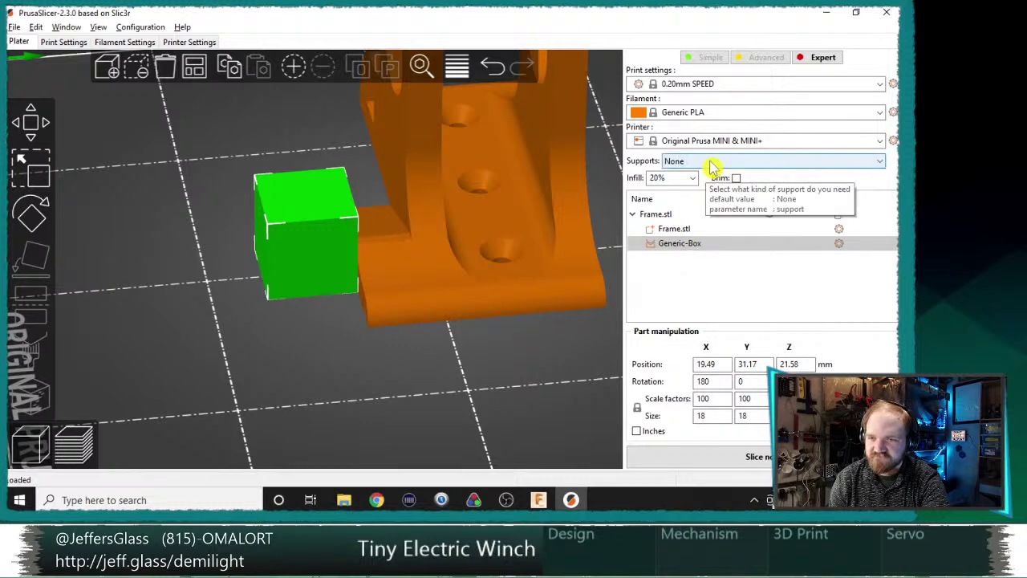
- Set supports to be generated for support enforcers only and accept enabling Detect bridging perimeters
{"action": "double_click", "coordinate": [663, 249]}
{"action": "left_click", "coordinate": [835, 246]}
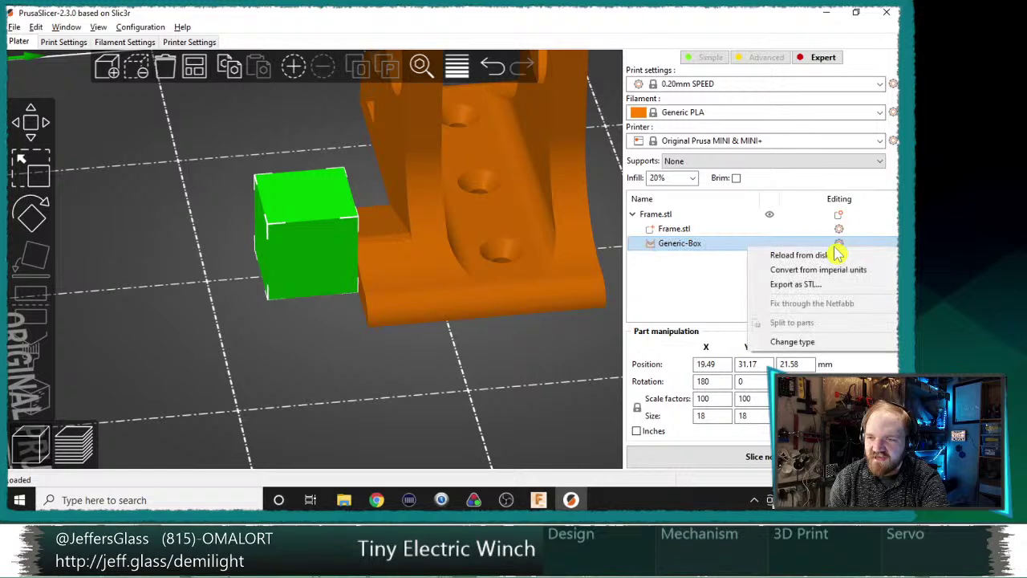
{"action": "left_click", "coordinate": [689, 249]}
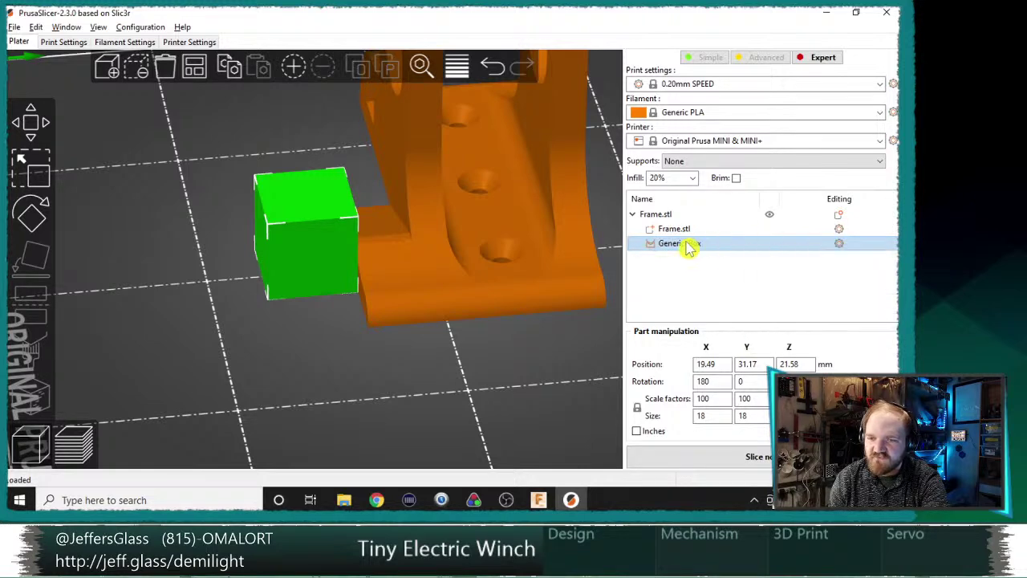
{"action": "left_click", "coordinate": [717, 164]}
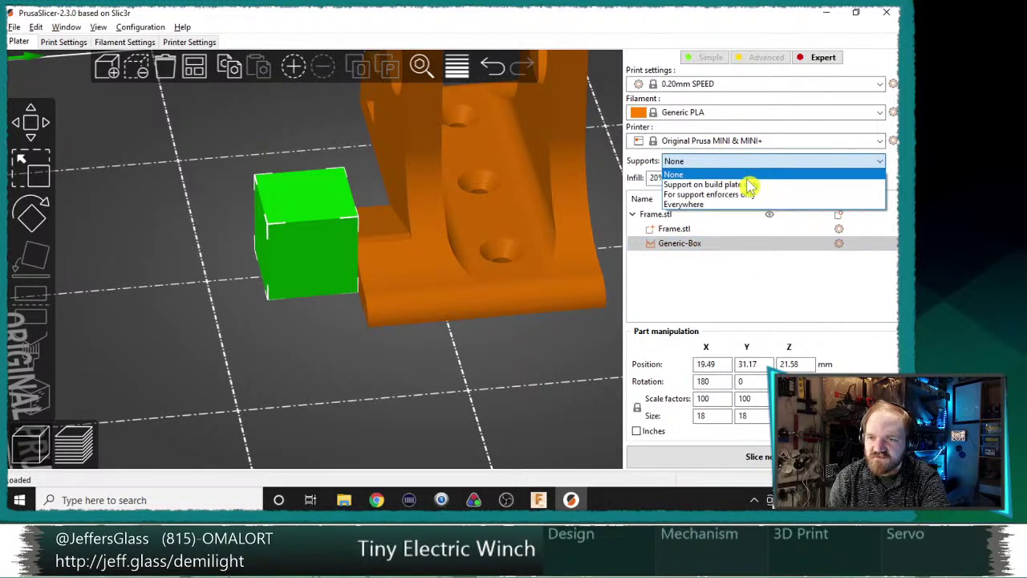
{"action": "left_click", "coordinate": [760, 196]}
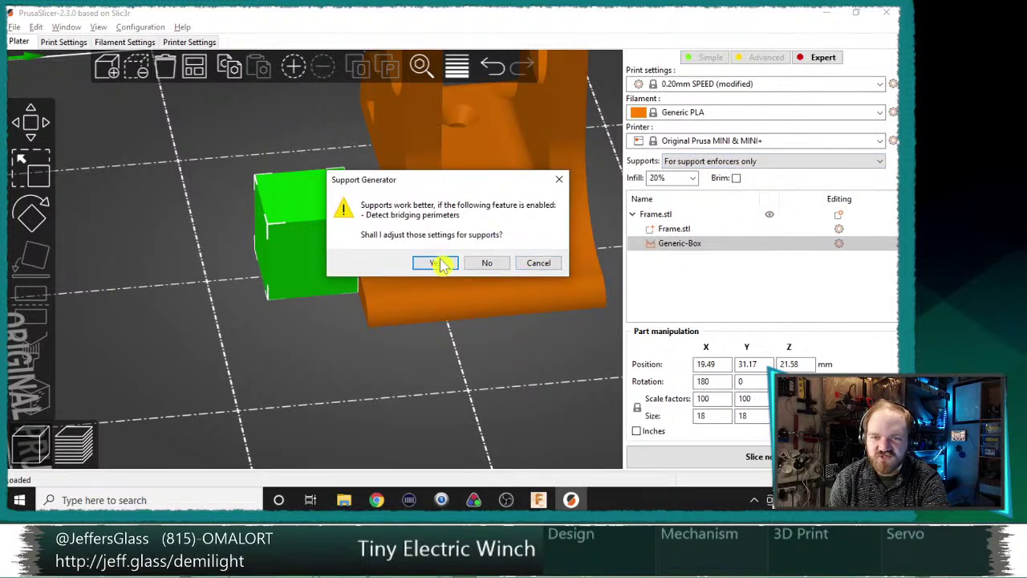
{"action": "left_click", "coordinate": [439, 265]}
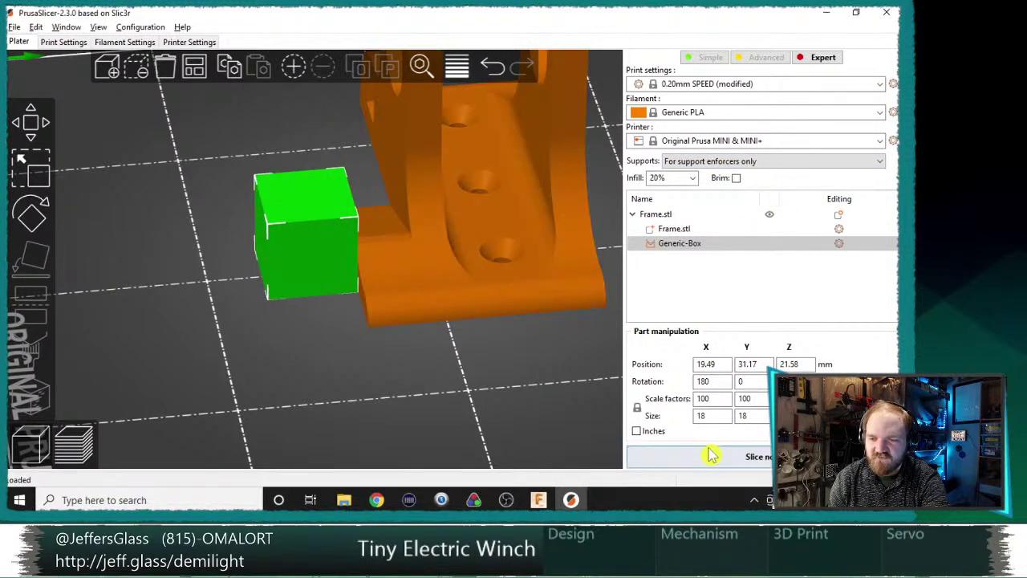
- Slice the frame and examine the support material generated around the hook from several angles
{"action": "left_click", "coordinate": [711, 454]}
{"action": "scroll", "coordinate": [356, 337], "scroll_direction": "up", "scroll_amount": 5}
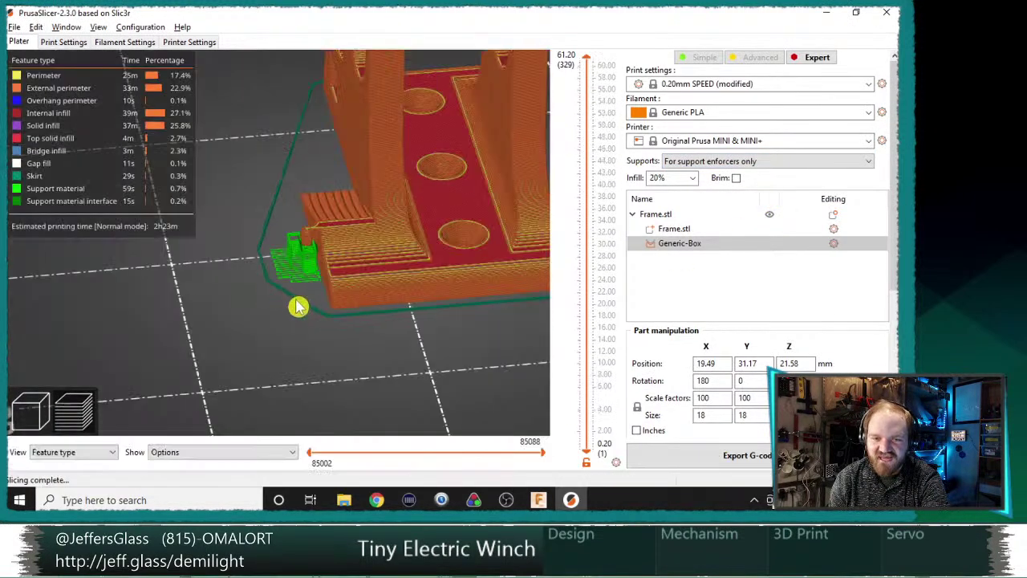
{"action": "scroll", "coordinate": [353, 246], "scroll_direction": "up", "scroll_amount": 2}
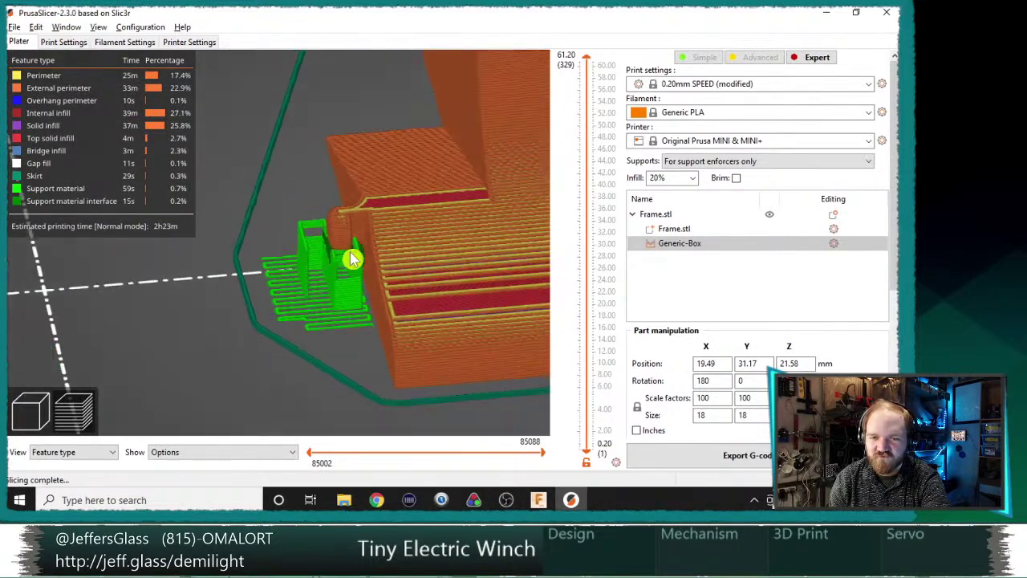
{"action": "scroll", "coordinate": [351, 257], "scroll_direction": "down", "scroll_amount": 8}
{"action": "left_click_drag", "start_coordinate": [341, 163], "coordinate": [180, 203]}
{"action": "scroll", "coordinate": [289, 287], "scroll_direction": "down", "scroll_amount": 5}
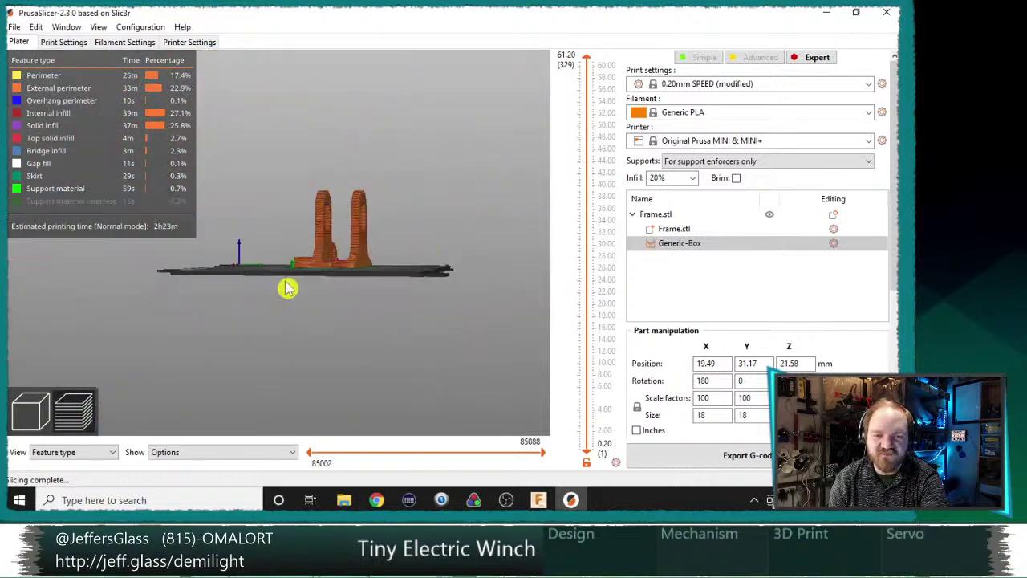
{"action": "scroll", "coordinate": [298, 282], "scroll_direction": "up", "scroll_amount": 10}
{"action": "left_click_drag", "start_coordinate": [300, 273], "coordinate": [403, 335]}
{"action": "scroll", "coordinate": [344, 276], "scroll_direction": "down", "scroll_amount": 4}
{"action": "scroll", "coordinate": [341, 275], "scroll_direction": "up", "scroll_amount": 5}
{"action": "mouse_move", "coordinate": [351, 228]}
{"action": "left_mouse_down"}
{"action": "mouse_move", "coordinate": [363, 232]}
{"action": "mouse_move", "coordinate": [355, 214]}
{"action": "mouse_move", "coordinate": [348, 226]}
{"action": "left_mouse_up"}
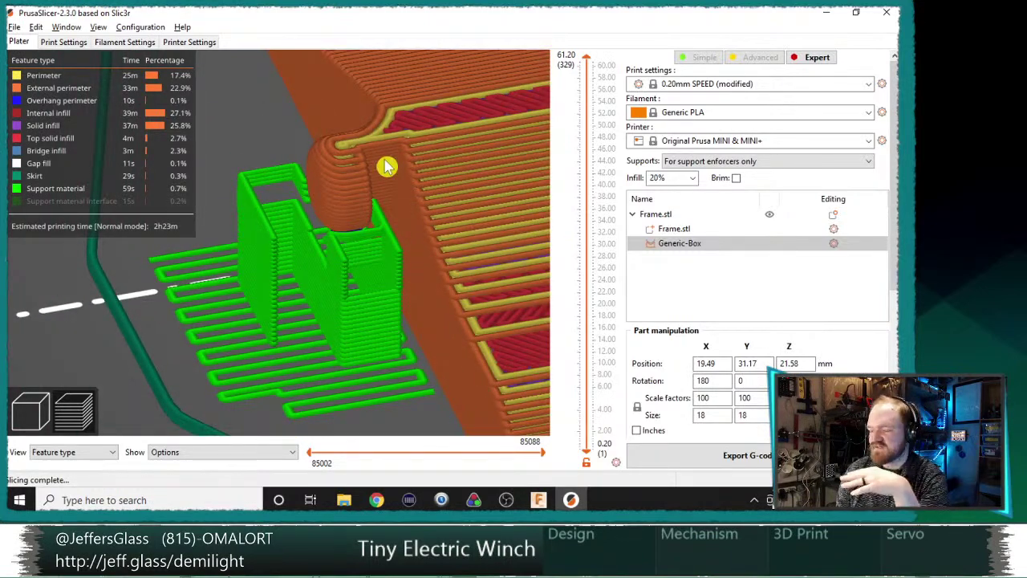
{"action": "scroll", "coordinate": [388, 169], "scroll_direction": "up", "scroll_amount": 5}
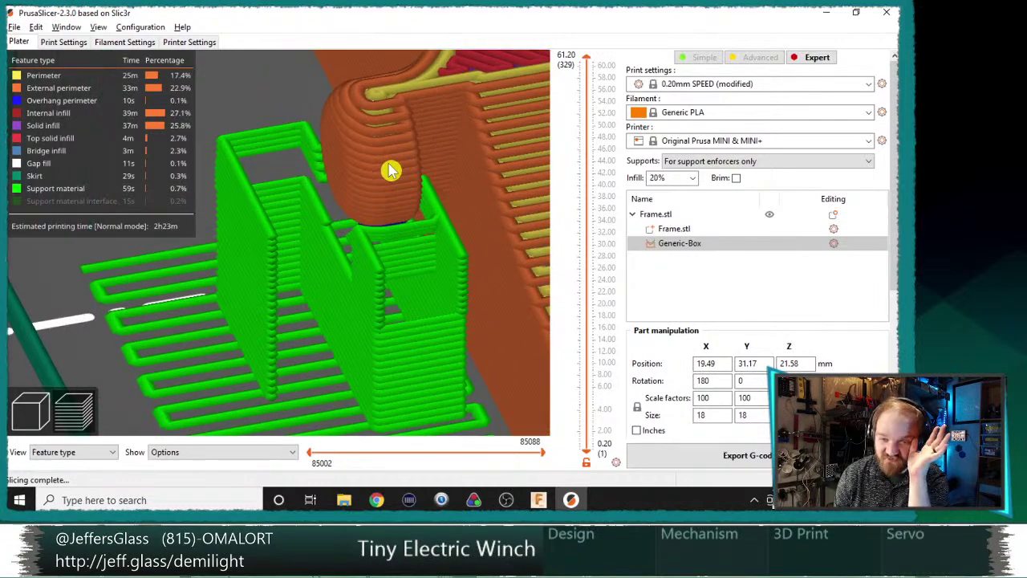
{"action": "scroll", "coordinate": [388, 170], "scroll_direction": "down", "scroll_amount": 6}
{"action": "left_click_drag", "start_coordinate": [390, 170], "coordinate": [341, 210]}
- Return to the editable 3D view and delete the box support enforcer from the frame
{"action": "left_click", "coordinate": [36, 419]}
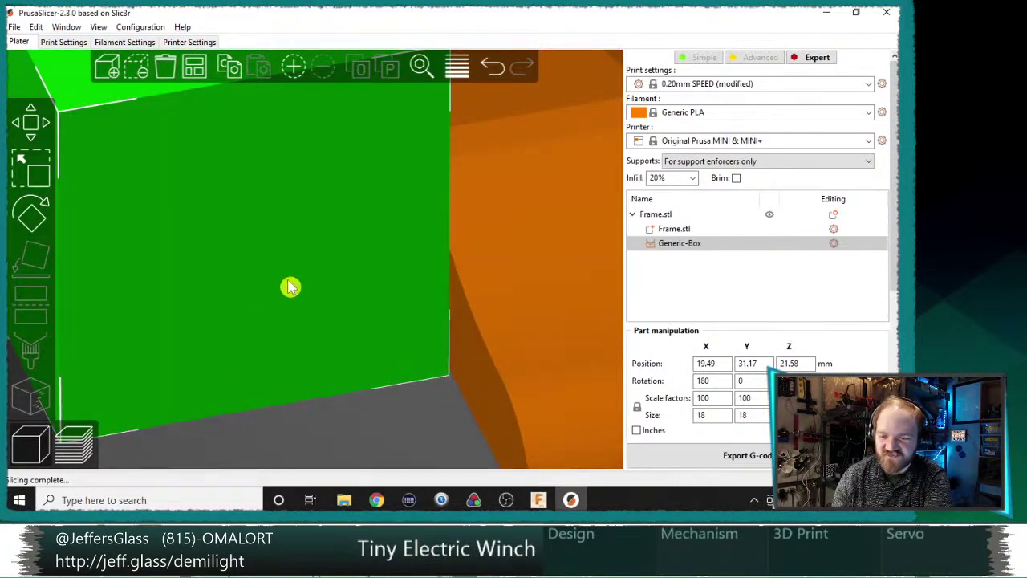
{"action": "key", "text": "Delete"}
{"action": "scroll", "coordinate": [317, 282], "scroll_direction": "up", "scroll_amount": 5}
{"action": "scroll", "coordinate": [318, 277], "scroll_direction": "down", "scroll_amount": 7}
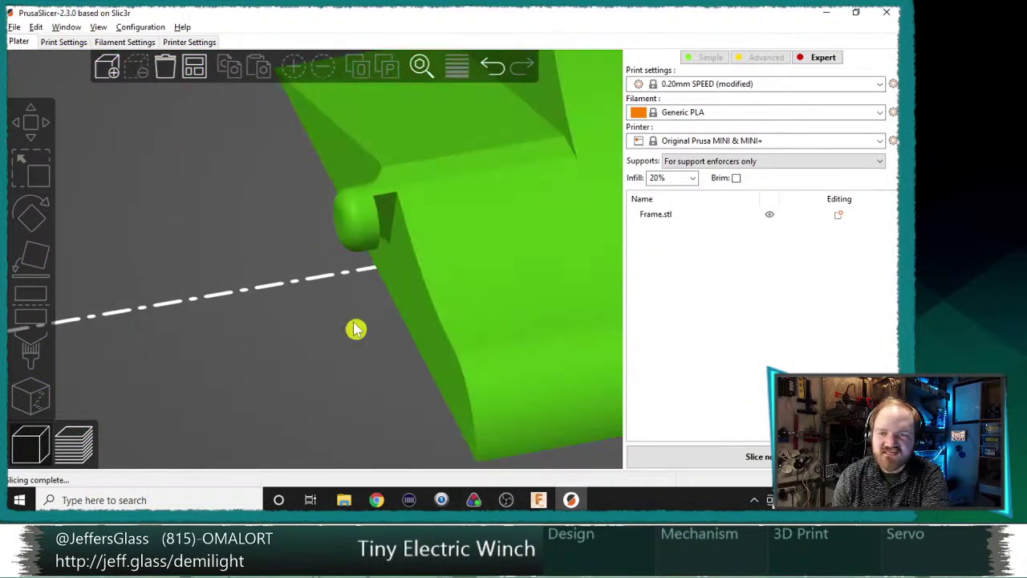
- Paint enforced supports on the underside of the frame's hook and the wall around it with the sphere brush
{"action": "left_click", "coordinate": [480, 193]}
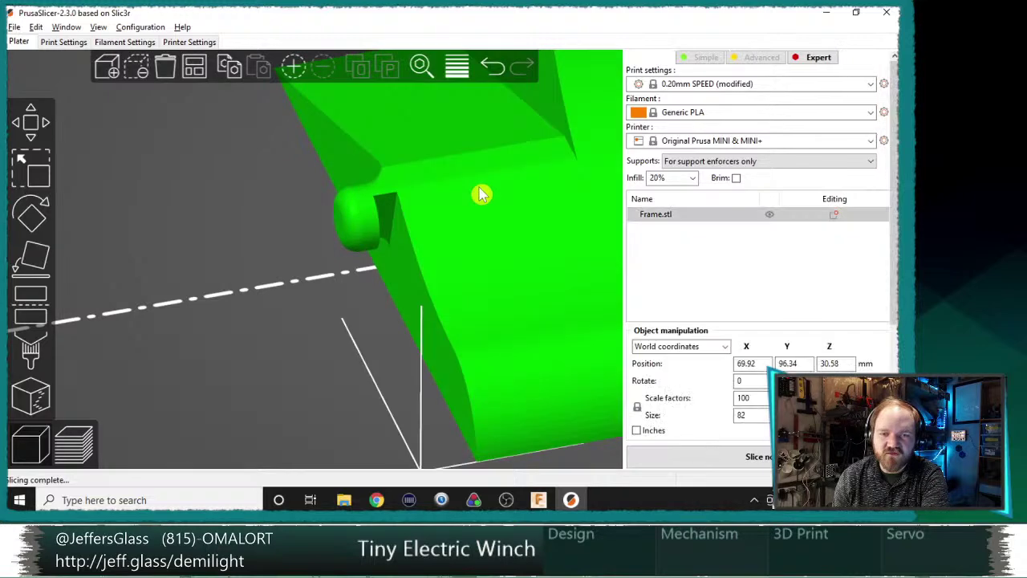
{"action": "left_click", "coordinate": [41, 350]}
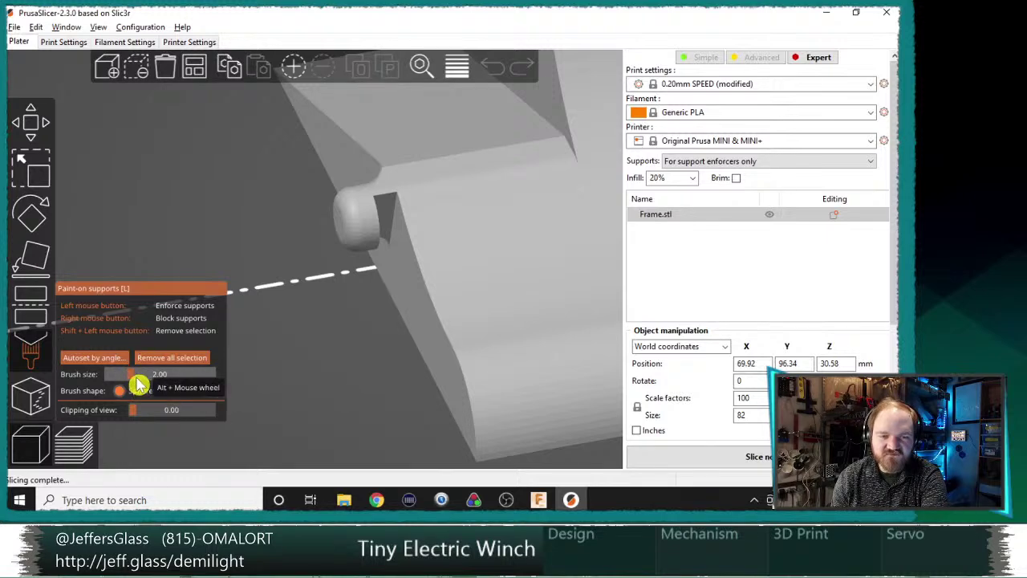
{"action": "mouse_move", "coordinate": [337, 392]}
{"action": "left_mouse_down"}
{"action": "mouse_move", "coordinate": [342, 362]}
{"action": "mouse_move", "coordinate": [271, 329]}
{"action": "mouse_move", "coordinate": [313, 27]}
{"action": "left_mouse_up"}
{"action": "left_click_drag", "start_coordinate": [214, 167], "coordinate": [189, 77]}
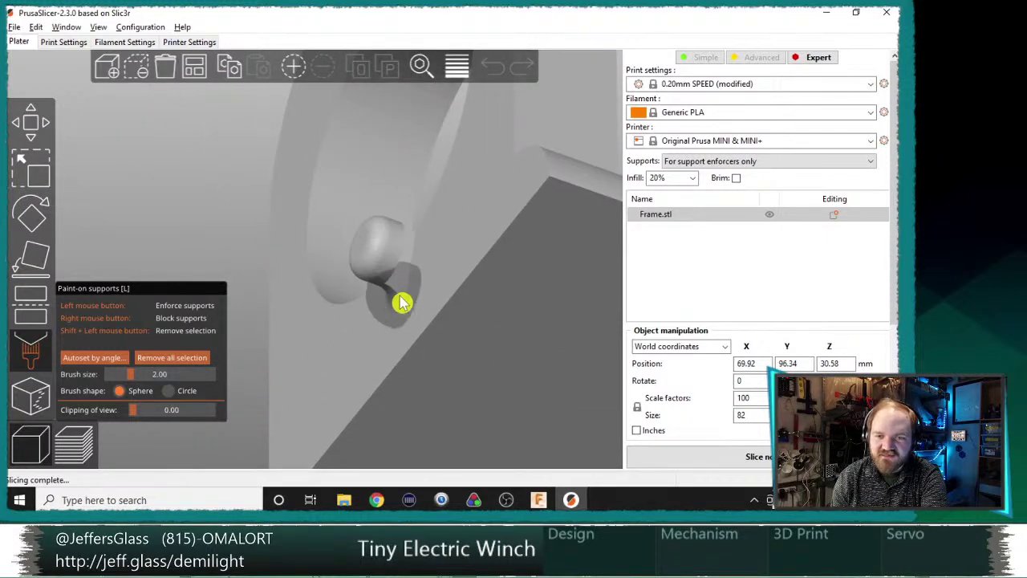
{"action": "left_click_drag", "start_coordinate": [447, 313], "coordinate": [486, 334]}
{"action": "left_click_drag", "start_coordinate": [237, 233], "coordinate": [254, 239]}
{"action": "mouse_move", "coordinate": [456, 324]}
{"action": "left_mouse_down"}
{"action": "mouse_move", "coordinate": [403, 294]}
{"action": "mouse_move", "coordinate": [402, 265]}
{"action": "mouse_move", "coordinate": [362, 280]}
{"action": "mouse_move", "coordinate": [372, 256]}
{"action": "mouse_move", "coordinate": [356, 291]}
{"action": "mouse_move", "coordinate": [369, 298]}
{"action": "mouse_move", "coordinate": [414, 259]}
{"action": "mouse_move", "coordinate": [359, 279]}
{"action": "left_mouse_up"}
{"action": "mouse_move", "coordinate": [417, 321]}
{"action": "left_mouse_down"}
{"action": "mouse_move", "coordinate": [383, 327]}
{"action": "mouse_move", "coordinate": [399, 318]}
{"action": "left_mouse_up"}
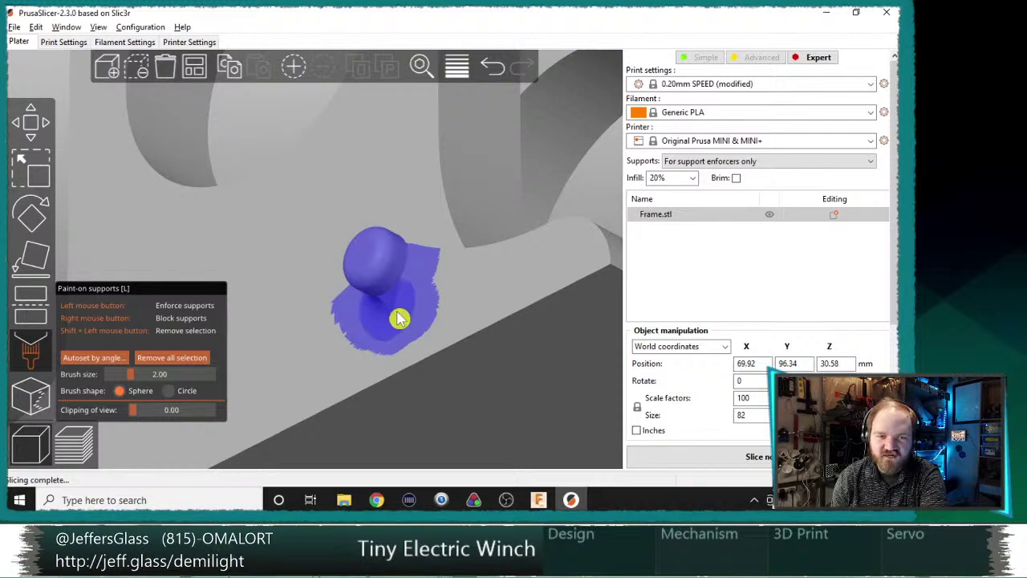
- Slice the frame with the painted supports and examine the support under the hook and the whole sliced part
{"action": "left_click", "coordinate": [759, 456]}
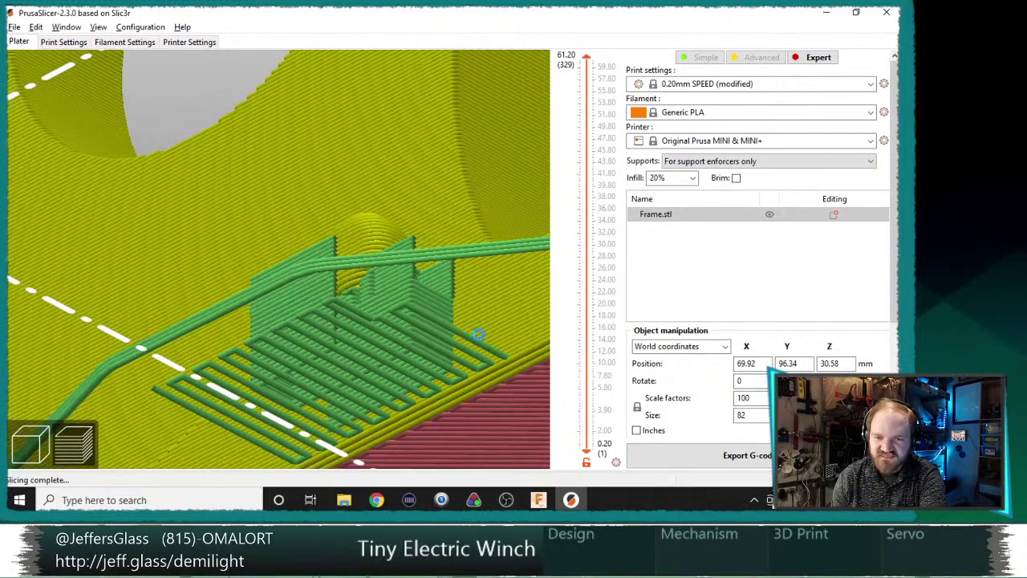
{"action": "scroll", "coordinate": [434, 302], "scroll_direction": "down", "scroll_amount": 8}
{"action": "left_click_drag", "start_coordinate": [465, 178], "coordinate": [414, 245]}
{"action": "scroll", "coordinate": [402, 241], "scroll_direction": "down", "scroll_amount": 5}
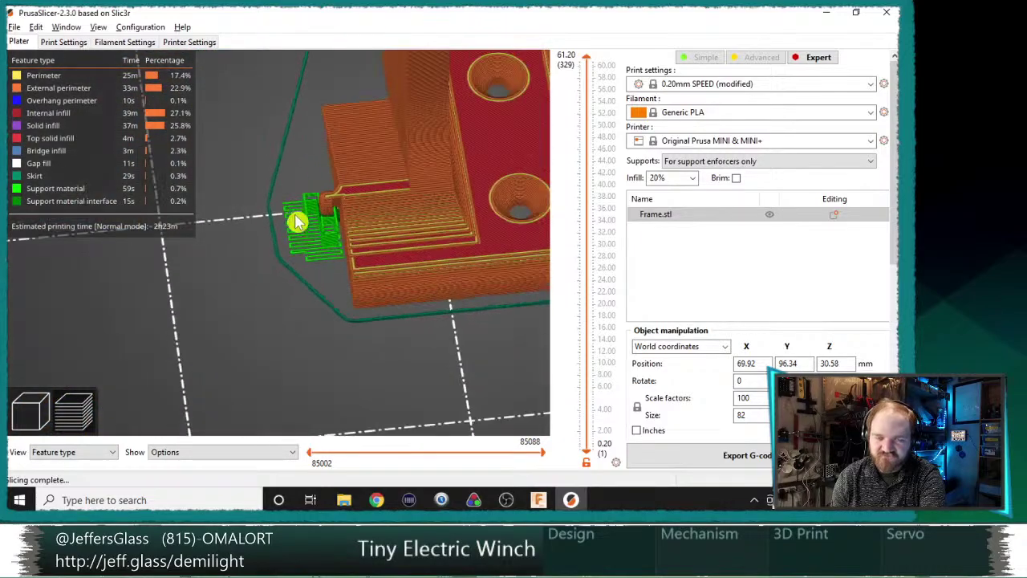
{"action": "scroll", "coordinate": [294, 215], "scroll_direction": "up", "scroll_amount": 6}
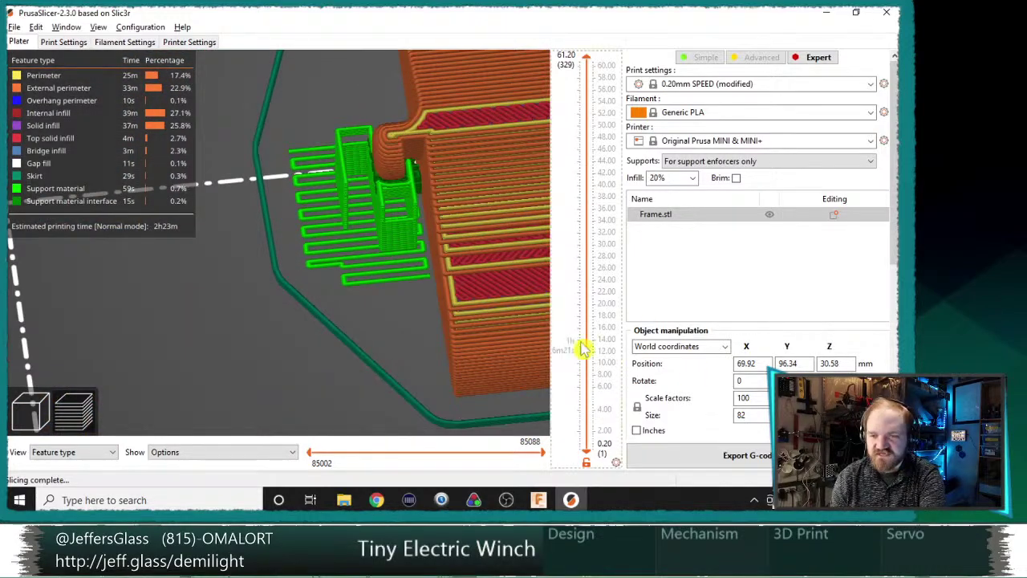
{"action": "left_click_drag", "start_coordinate": [348, 215], "coordinate": [372, 239]}
{"action": "scroll", "coordinate": [370, 233], "scroll_direction": "down", "scroll_amount": 8}
{"action": "left_click_drag", "start_coordinate": [297, 171], "coordinate": [383, 195]}
{"action": "scroll", "coordinate": [367, 213], "scroll_direction": "up", "scroll_amount": 5}
{"action": "scroll", "coordinate": [367, 210], "scroll_direction": "down", "scroll_amount": 9}
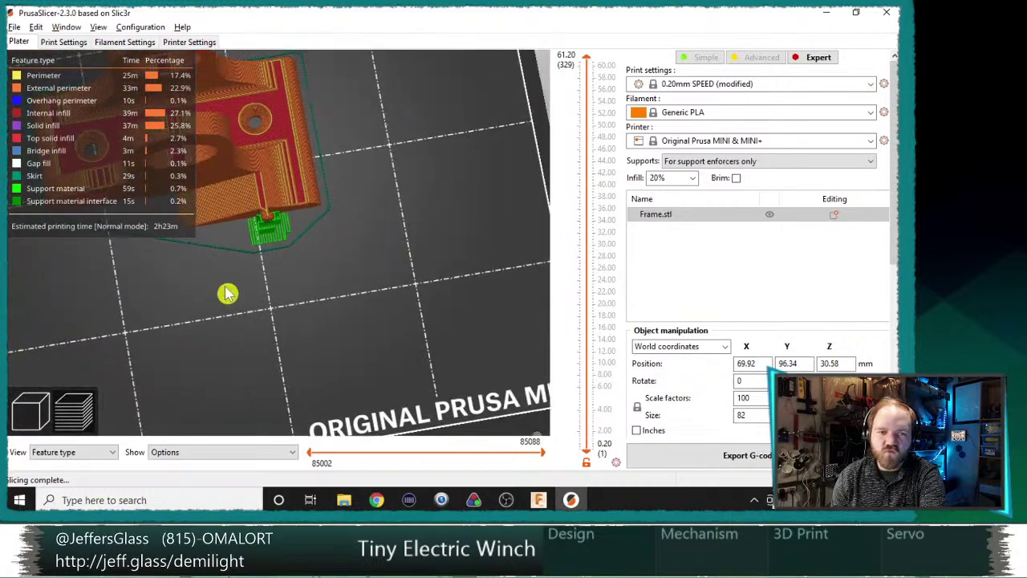
{"action": "middle_click_drag", "start_coordinate": [222, 290], "coordinate": [372, 326]}
{"action": "mouse_move", "coordinate": [359, 307]}
{"action": "left_mouse_down"}
{"action": "mouse_move", "coordinate": [292, 293]}
{"action": "mouse_move", "coordinate": [378, 307]}
{"action": "left_mouse_up"}
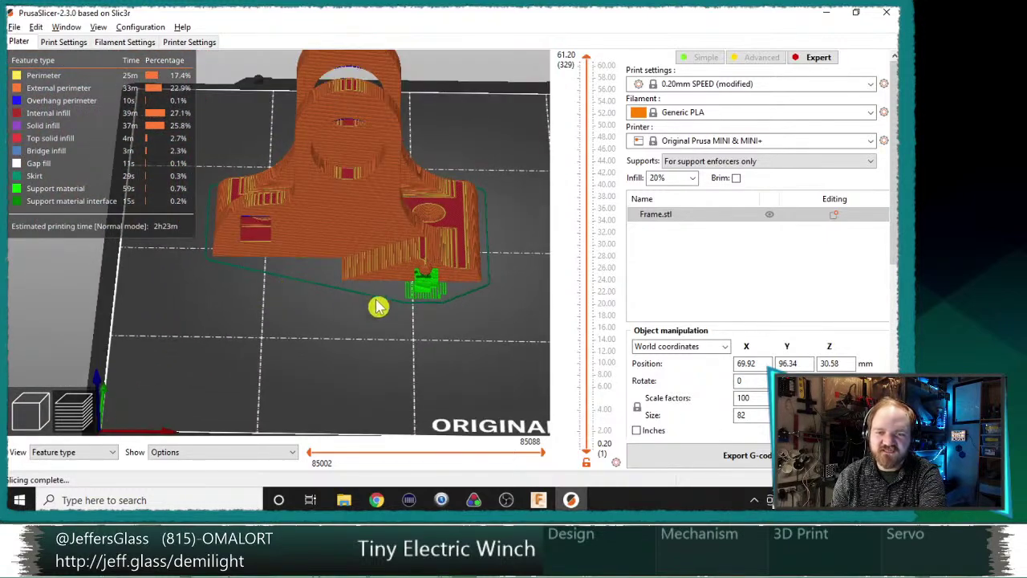
- Leave the sliced preview and support painting, and delete the frame from the print bed
{"action": "left_click", "coordinate": [40, 409]}
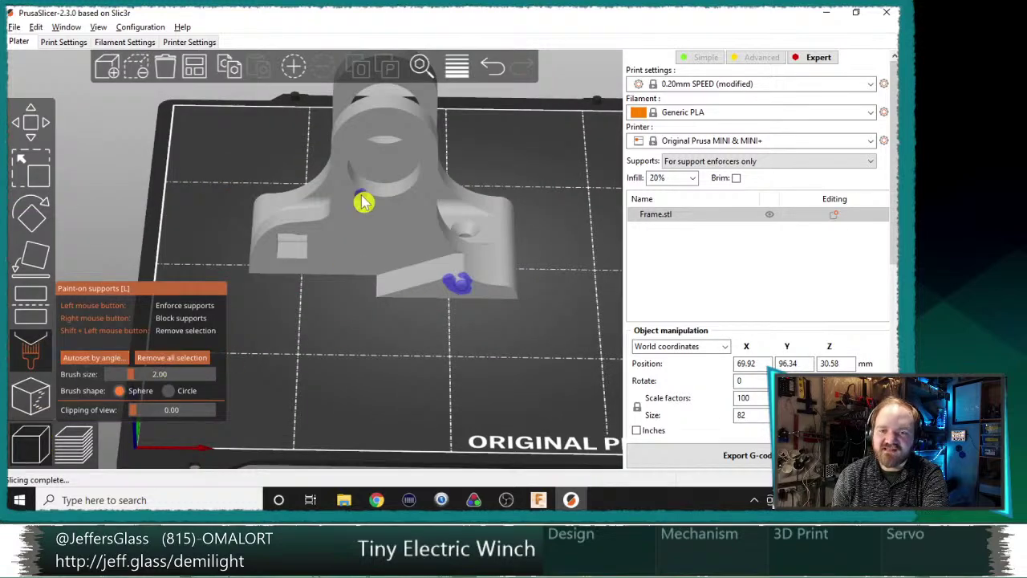
{"action": "key", "text": "Escape"}
{"action": "left_click", "coordinate": [386, 221]}
{"action": "key", "text": "Delete"}
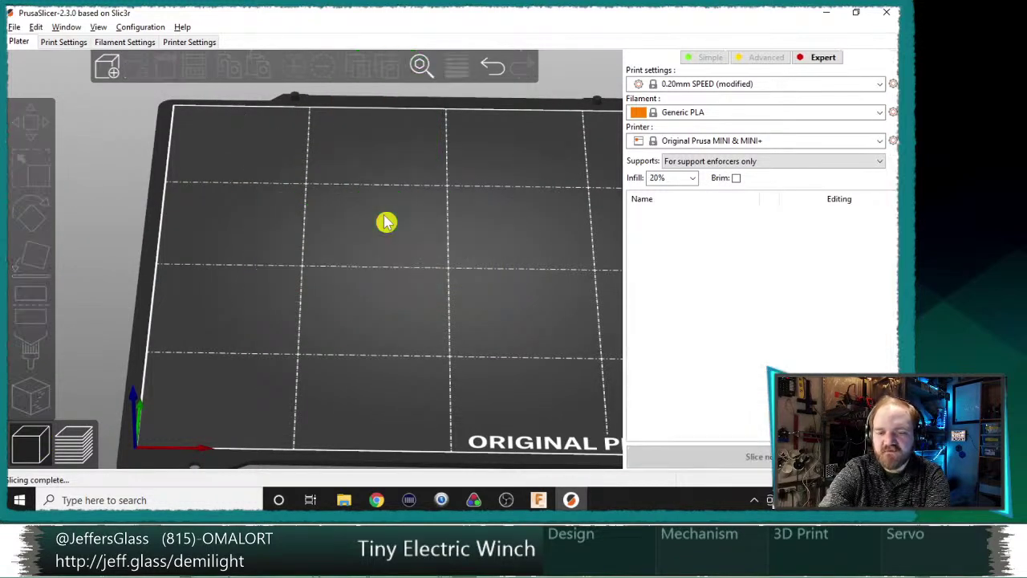
{"action": "key", "text": "ctrl+i"}
{"action": "left_click", "coordinate": [269, 67]}
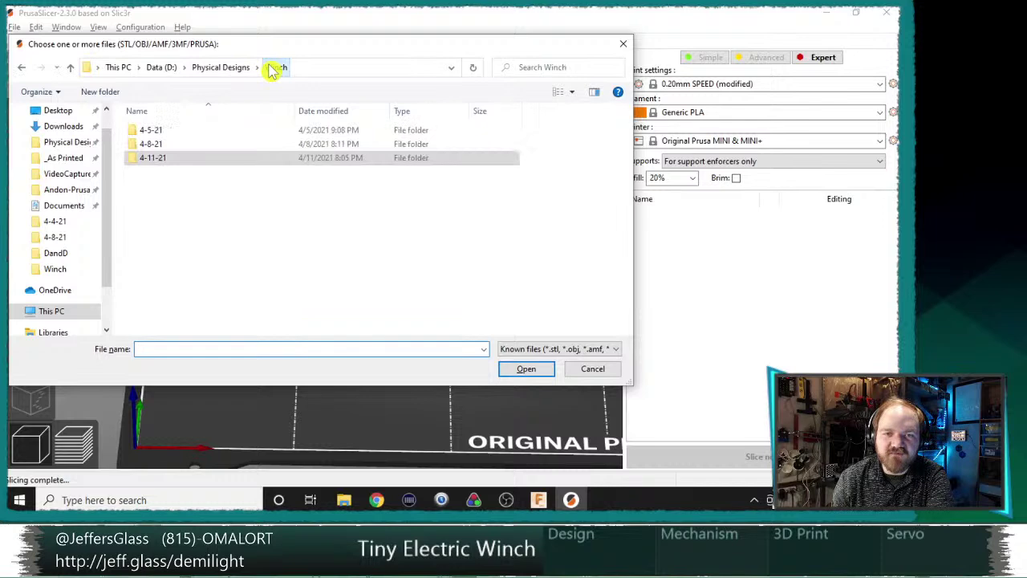
{"action": "double_click", "coordinate": [141, 144]}
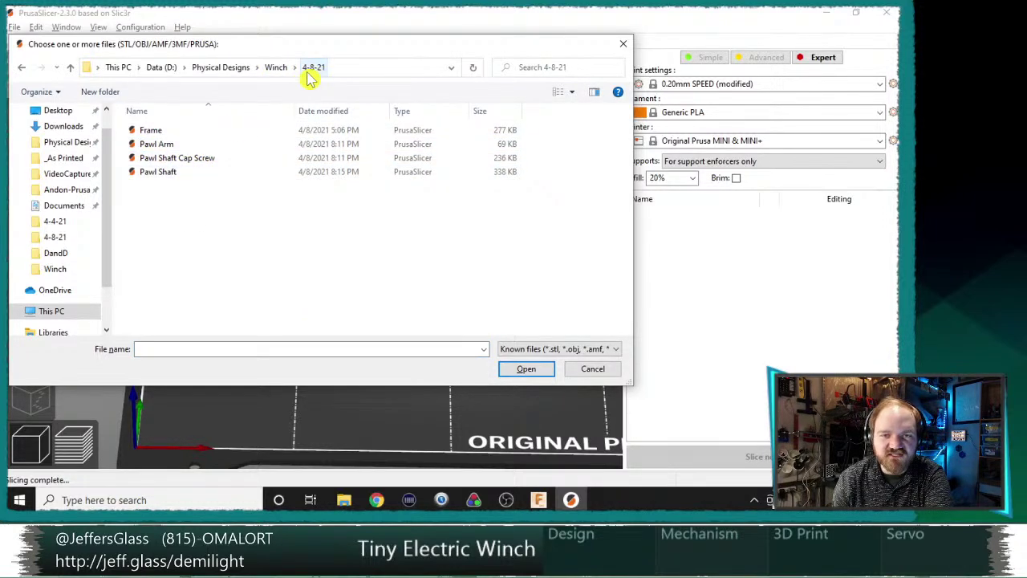
{"action": "double_click", "coordinate": [204, 175]}
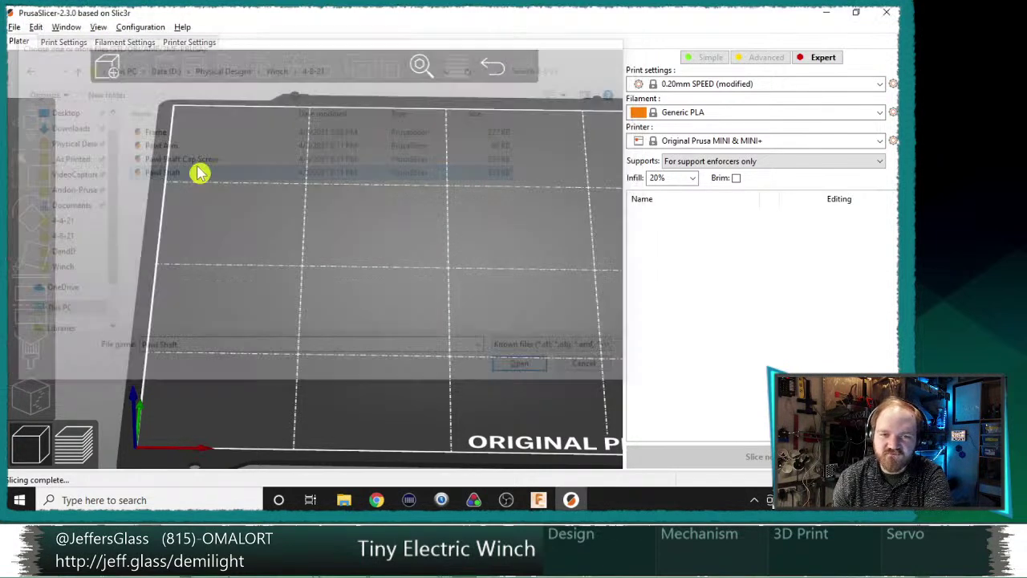
{"action": "left_click", "coordinate": [459, 257]}
{"action": "key", "text": "Delete"}
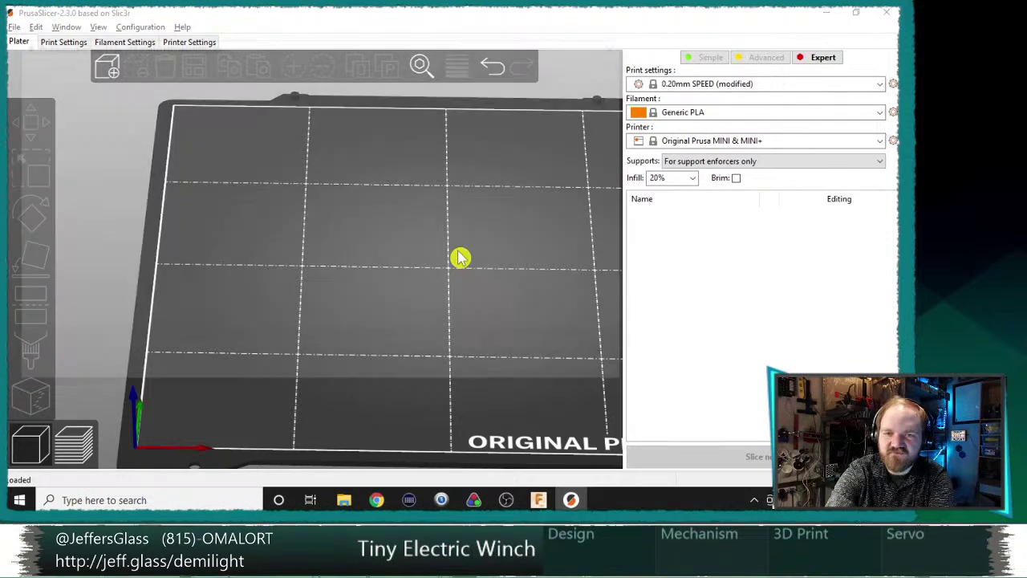
- Find the Shaft model in the Winch project's 4-11-21 folder and import it onto the print bed
{"action": "key", "text": "ctrl+i"}
{"action": "left_click", "coordinate": [275, 67]}
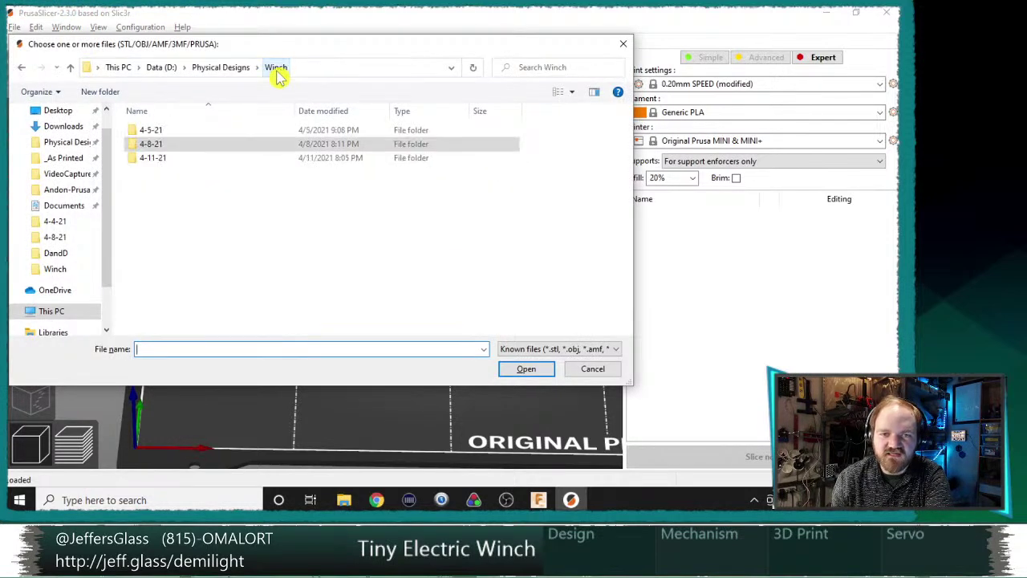
{"action": "double_click", "coordinate": [165, 130]}
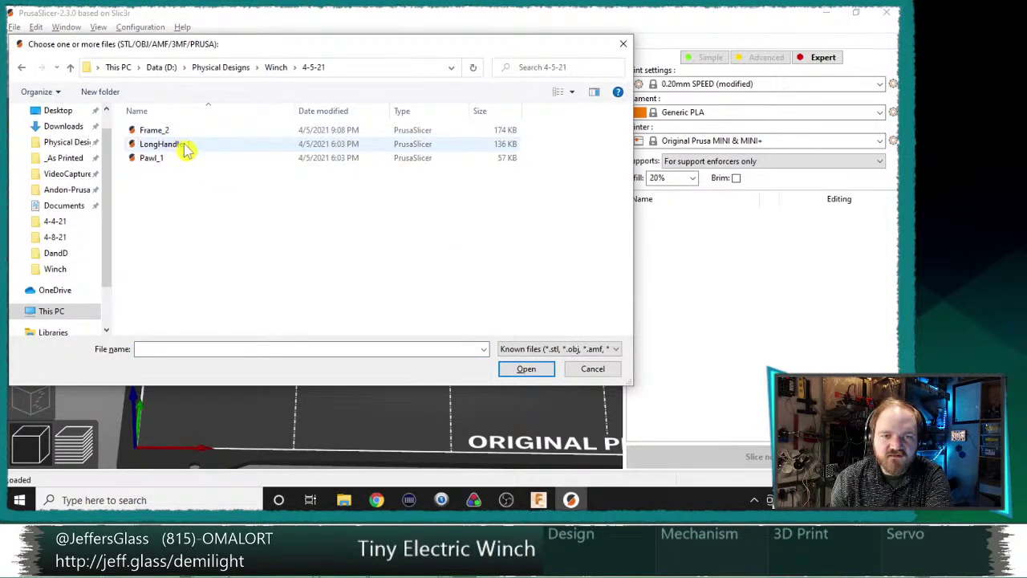
{"action": "left_click", "coordinate": [275, 69]}
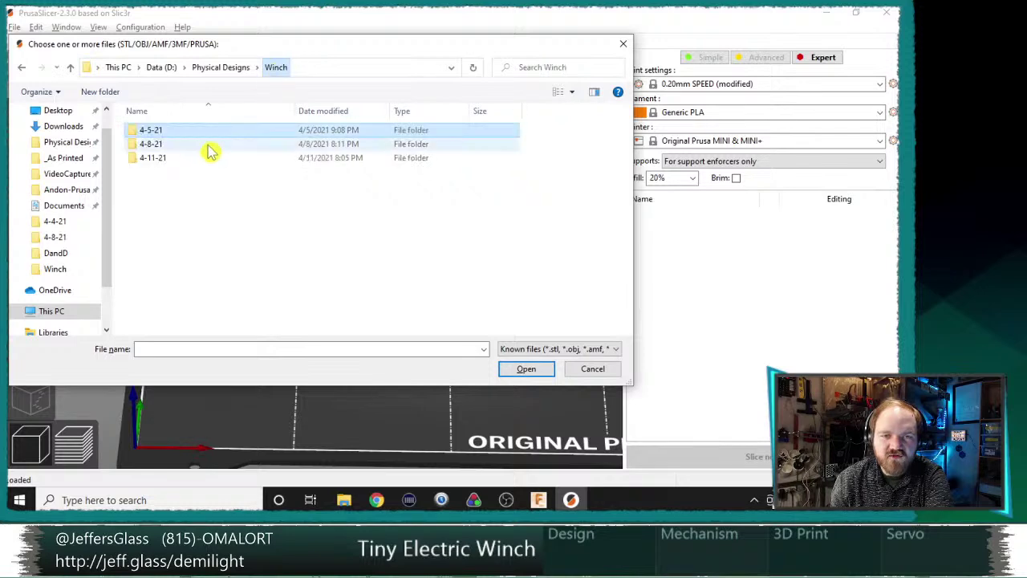
{"action": "double_click", "coordinate": [203, 157]}
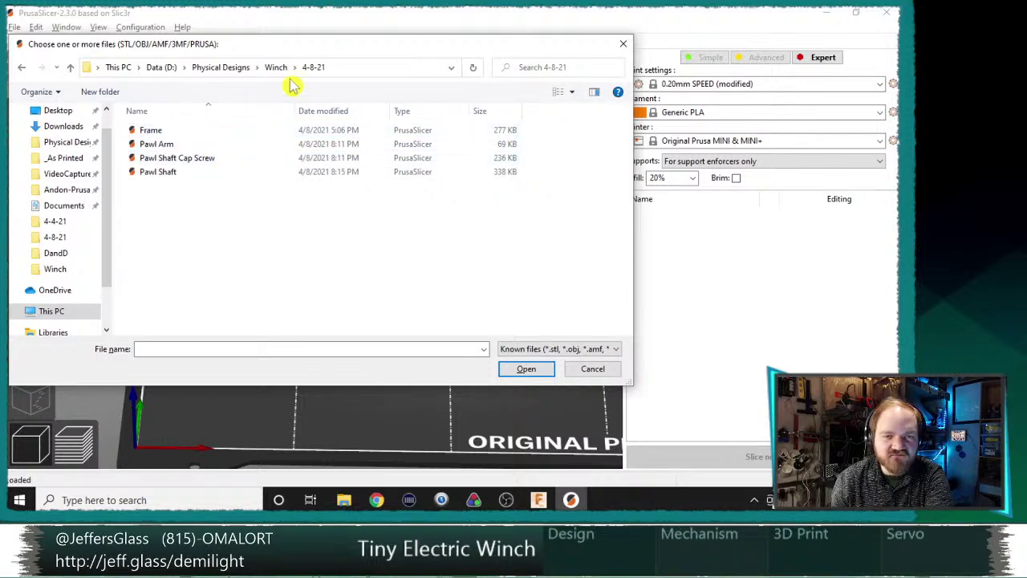
{"action": "left_click", "coordinate": [283, 69]}
{"action": "double_click", "coordinate": [184, 158]}
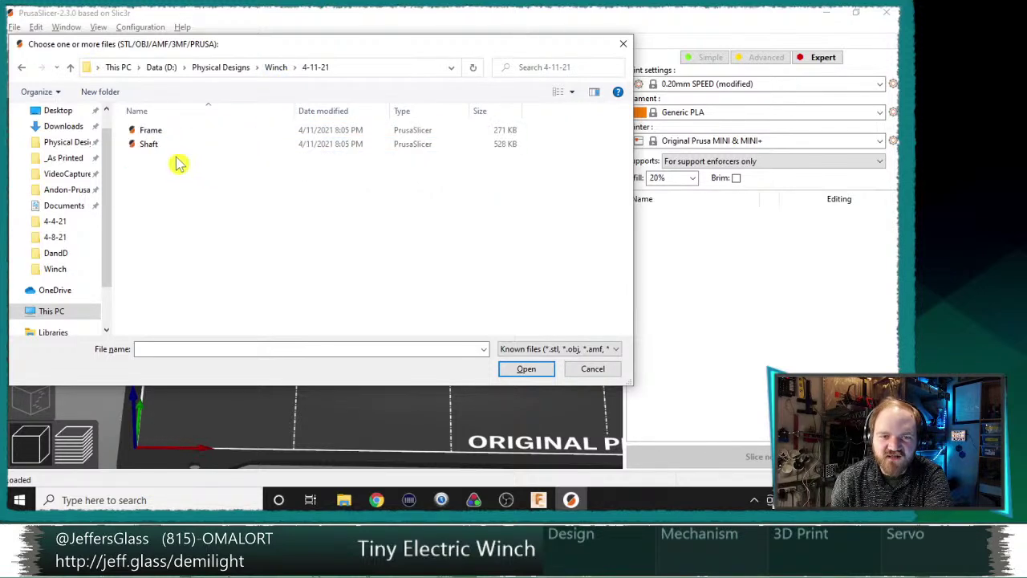
{"action": "double_click", "coordinate": [182, 145]}
{"action": "scroll", "coordinate": [374, 230], "scroll_direction": "down", "scroll_amount": 4}
{"action": "scroll", "coordinate": [366, 225], "scroll_direction": "up", "scroll_amount": 4}
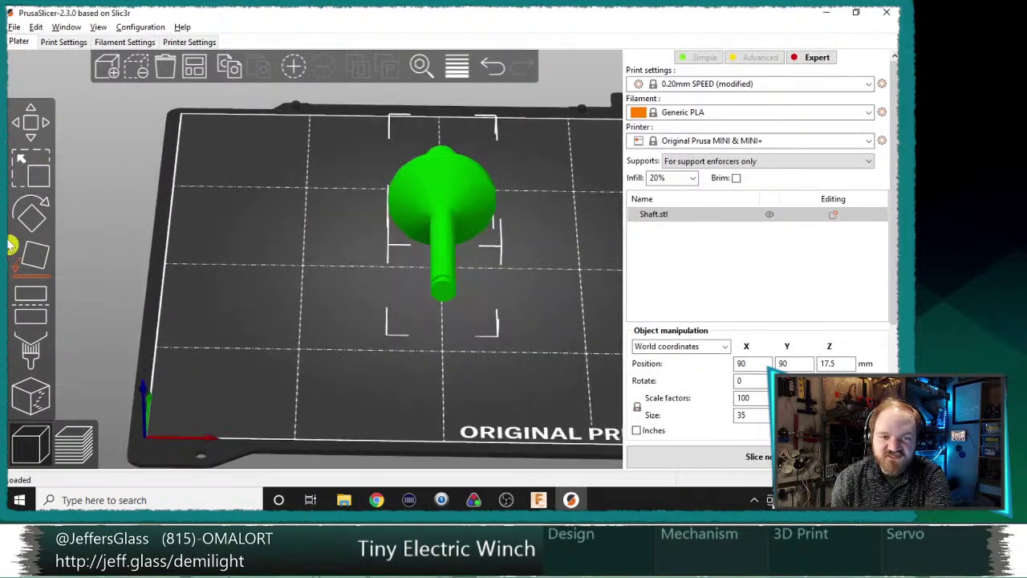
- Rotate the shaft roughly upright and place it on the print bed on its threaded end face
{"action": "key", "text": "r"}
{"action": "left_click_drag", "start_coordinate": [448, 295], "coordinate": [332, 369]}
{"action": "left_click_drag", "start_coordinate": [363, 335], "coordinate": [417, 361]}
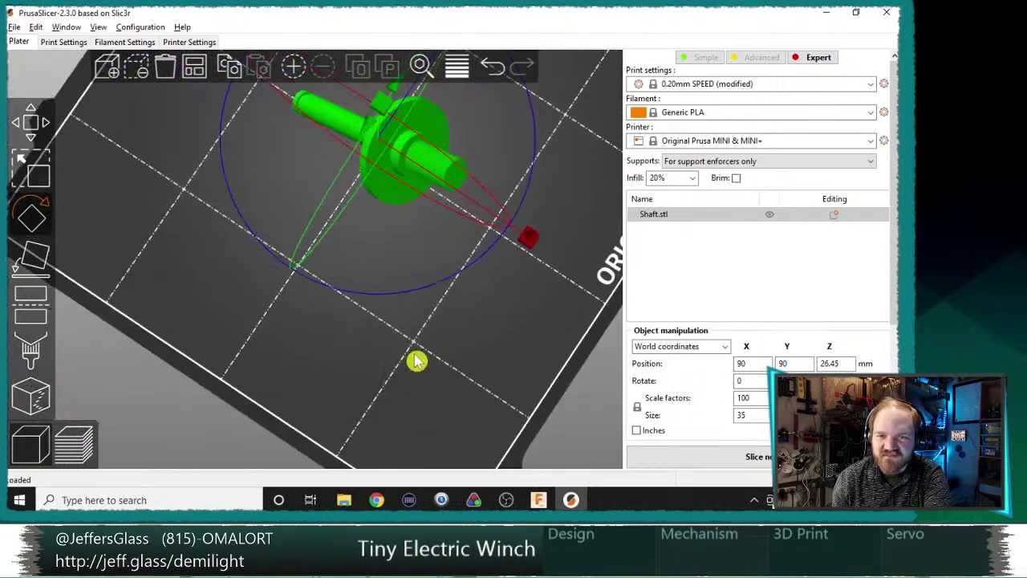
{"action": "left_click_drag", "start_coordinate": [532, 246], "coordinate": [349, 209]}
{"action": "left_click_drag", "start_coordinate": [479, 312], "coordinate": [447, 231]}
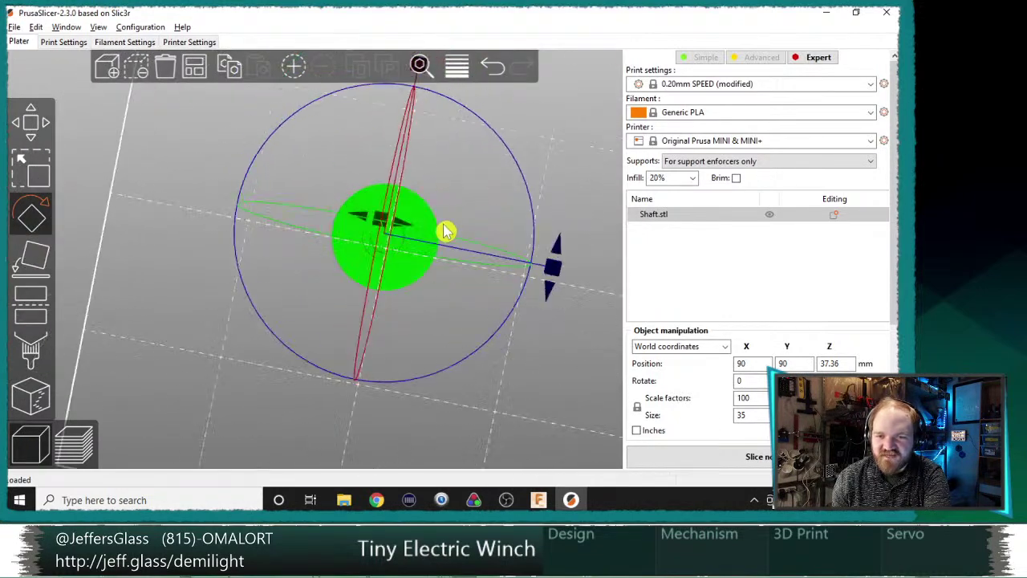
{"action": "left_click", "coordinate": [32, 257]}
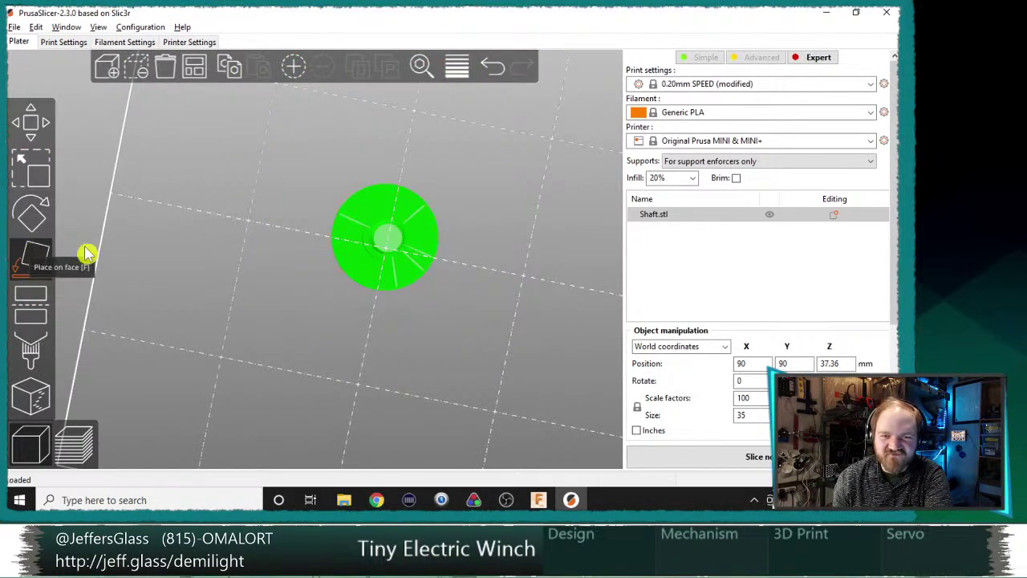
{"action": "left_click", "coordinate": [385, 241]}
{"action": "left_click_drag", "start_coordinate": [197, 227], "coordinate": [100, 160]}
{"action": "left_click", "coordinate": [32, 124]}
- Flip the shaft over with the Rotate tool so it stands on its smooth, grooved end with the thread upwards
{"action": "left_click_drag", "start_coordinate": [345, 321], "coordinate": [402, 261]}
{"action": "scroll", "coordinate": [404, 264], "scroll_direction": "up", "scroll_amount": 5}
{"action": "left_click_drag", "start_coordinate": [550, 351], "coordinate": [381, 291]}
{"action": "scroll", "coordinate": [434, 284], "scroll_direction": "down", "scroll_amount": 2}
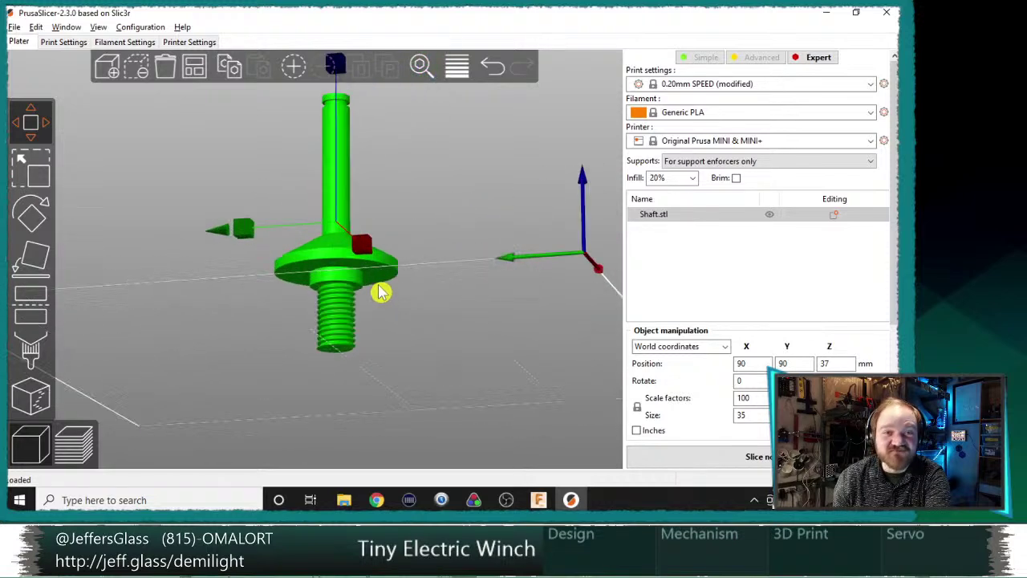
{"action": "scroll", "coordinate": [380, 292], "scroll_direction": "up", "scroll_amount": 4}
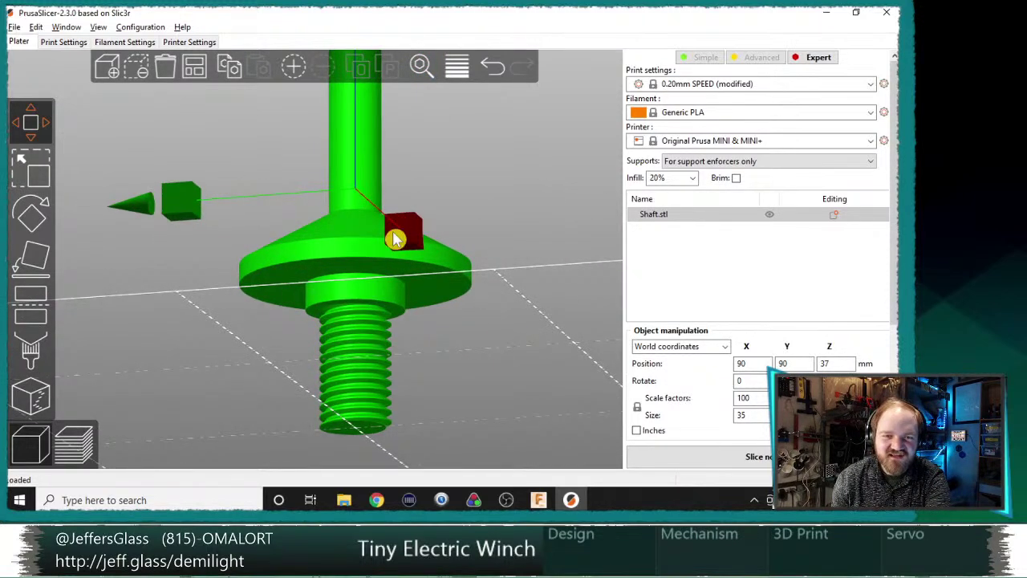
{"action": "scroll", "coordinate": [413, 254], "scroll_direction": "up", "scroll_amount": 2}
{"action": "scroll", "coordinate": [411, 251], "scroll_direction": "down", "scroll_amount": 6}
{"action": "left_click", "coordinate": [33, 224]}
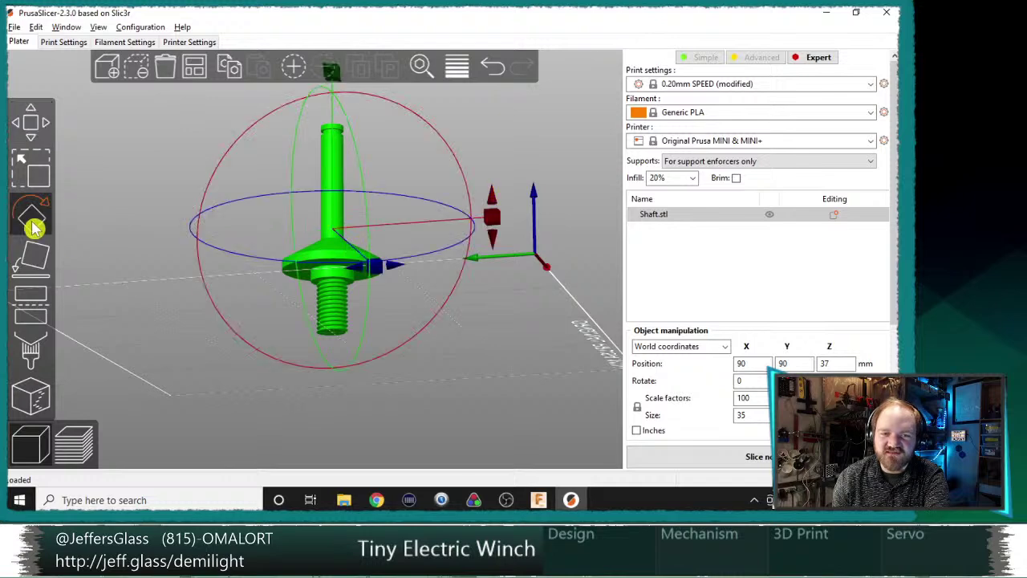
{"action": "left_click_drag", "start_coordinate": [497, 222], "coordinate": [252, 229]}
{"action": "scroll", "coordinate": [419, 296], "scroll_direction": "up", "scroll_amount": 2}
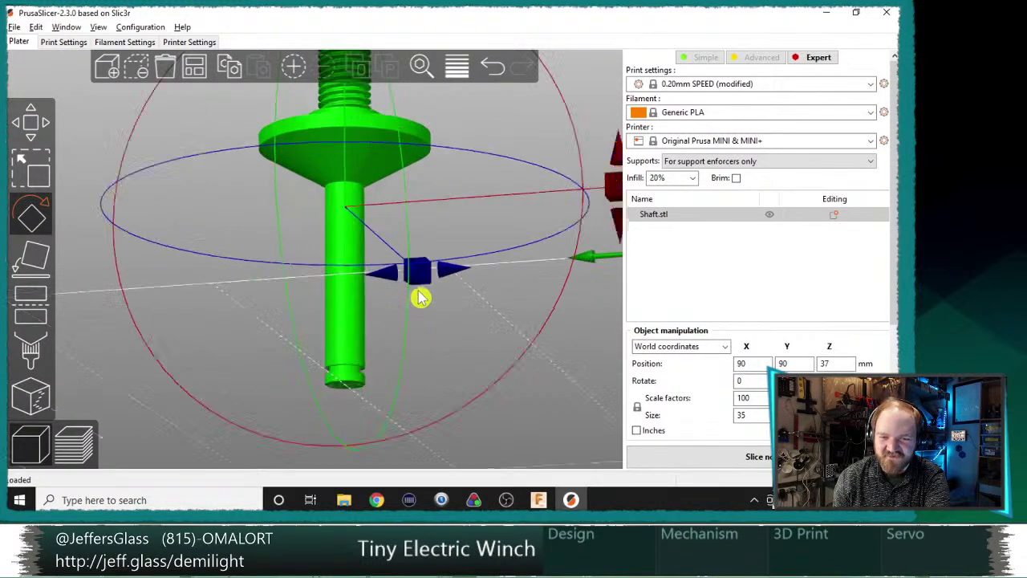
{"action": "scroll", "coordinate": [462, 380], "scroll_direction": "down", "scroll_amount": 2}
- Examine the flipped shaft's flange, long smooth shank and grooved end where it meets the print bed
{"action": "left_click_drag", "start_coordinate": [463, 380], "coordinate": [335, 232]}
{"action": "scroll", "coordinate": [358, 234], "scroll_direction": "up", "scroll_amount": 3}
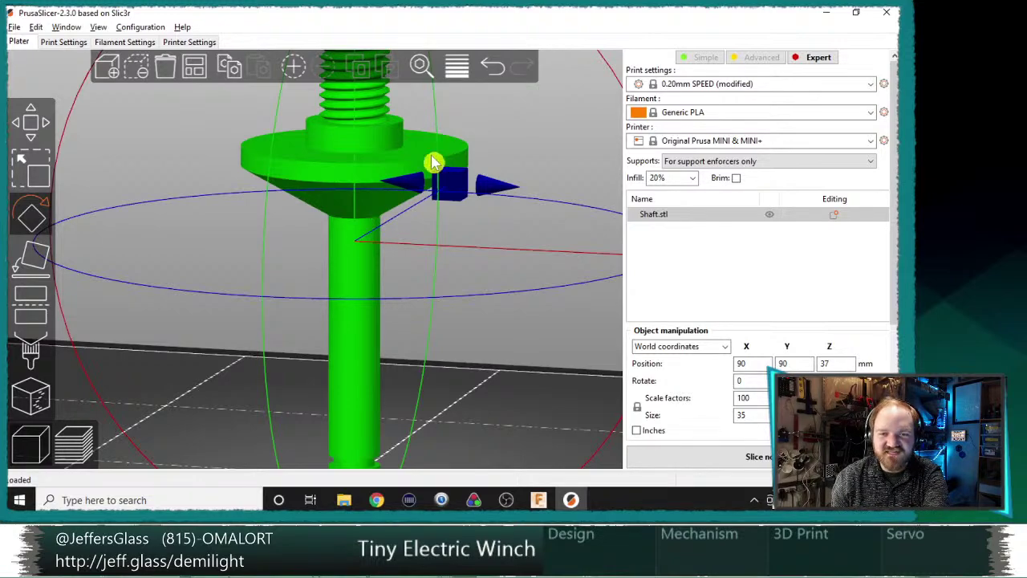
{"action": "scroll", "coordinate": [466, 161], "scroll_direction": "up", "scroll_amount": 2}
{"action": "scroll", "coordinate": [491, 314], "scroll_direction": "down", "scroll_amount": 7}
{"action": "middle_click_drag", "start_coordinate": [490, 314], "coordinate": [456, 182]}
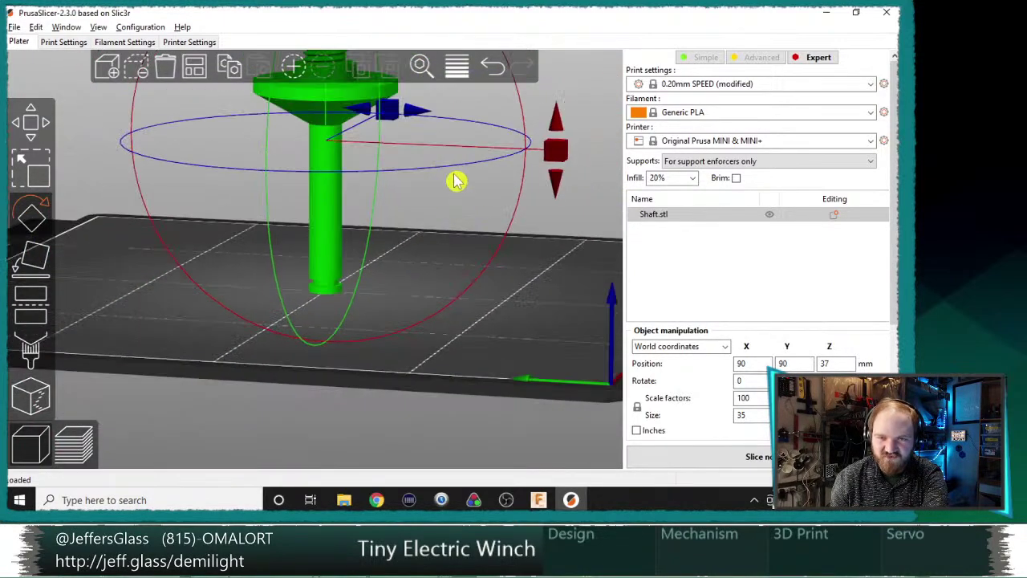
{"action": "scroll", "coordinate": [460, 210], "scroll_direction": "up", "scroll_amount": 4}
{"action": "left_click_drag", "start_coordinate": [462, 232], "coordinate": [451, 274]}
{"action": "left_click", "coordinate": [36, 123]}
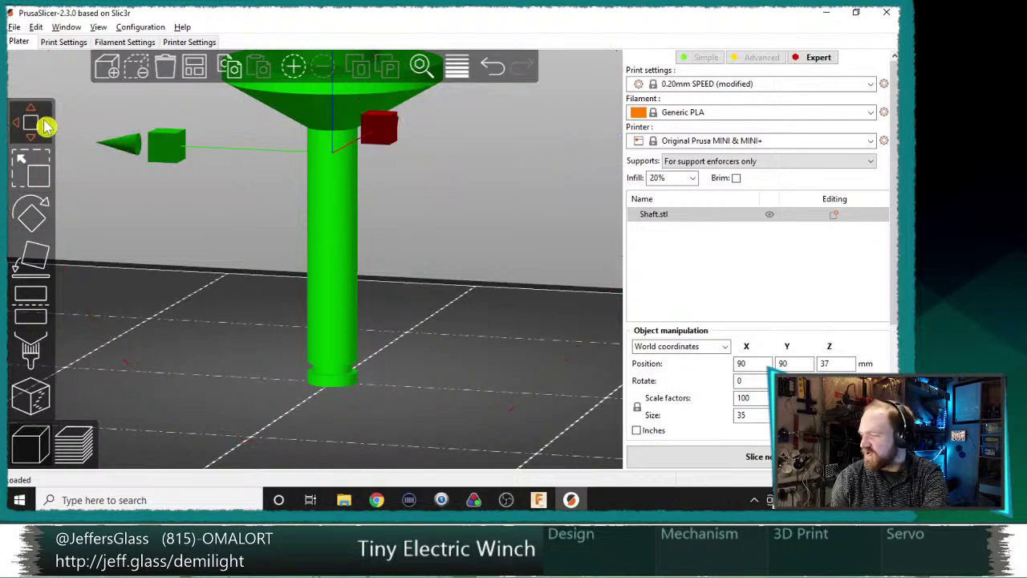
{"action": "scroll", "coordinate": [350, 219], "scroll_direction": "down", "scroll_amount": 5}
{"action": "left_click_drag", "start_coordinate": [453, 253], "coordinate": [353, 149]}
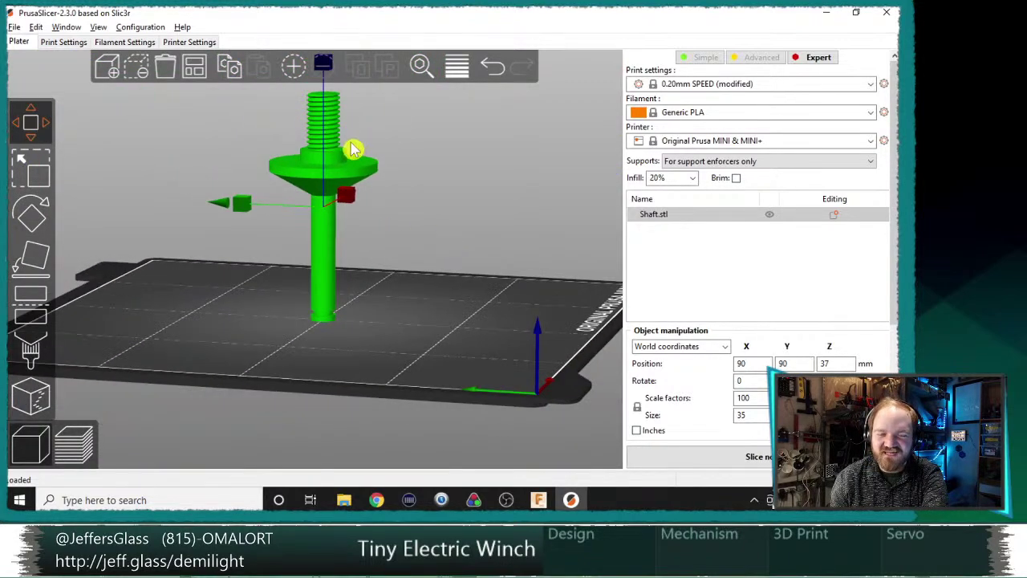
{"action": "scroll", "coordinate": [333, 188], "scroll_direction": "up", "scroll_amount": 6}
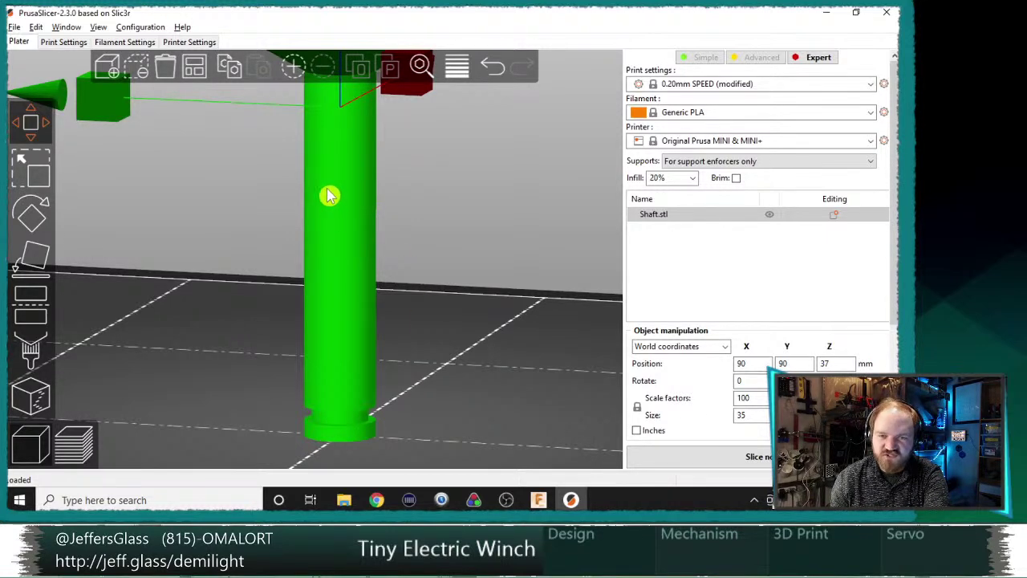
{"action": "scroll", "coordinate": [331, 191], "scroll_direction": "up", "scroll_amount": 3}
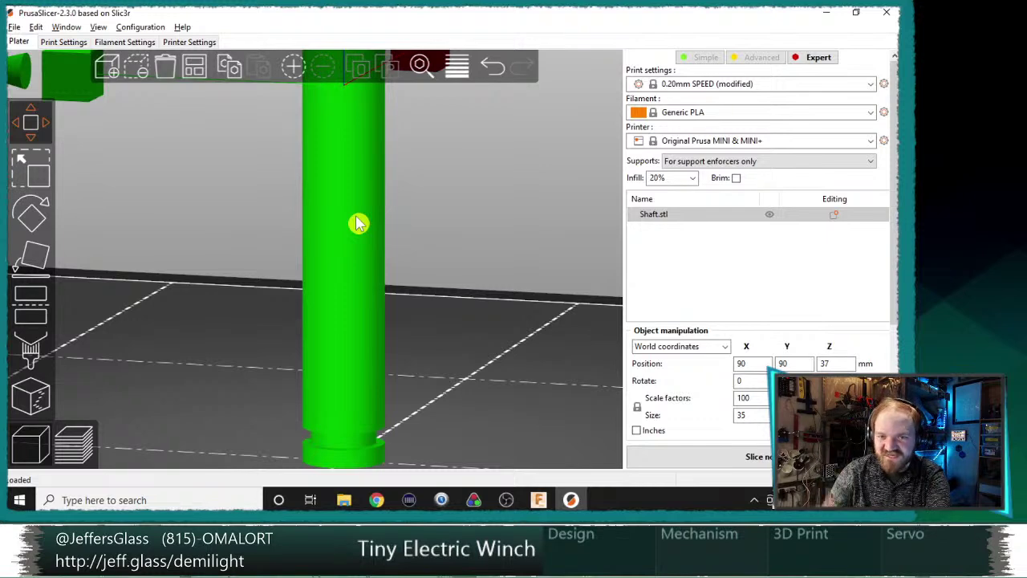
{"action": "scroll", "coordinate": [361, 220], "scroll_direction": "up", "scroll_amount": 2}
{"action": "scroll", "coordinate": [372, 219], "scroll_direction": "down", "scroll_amount": 6}
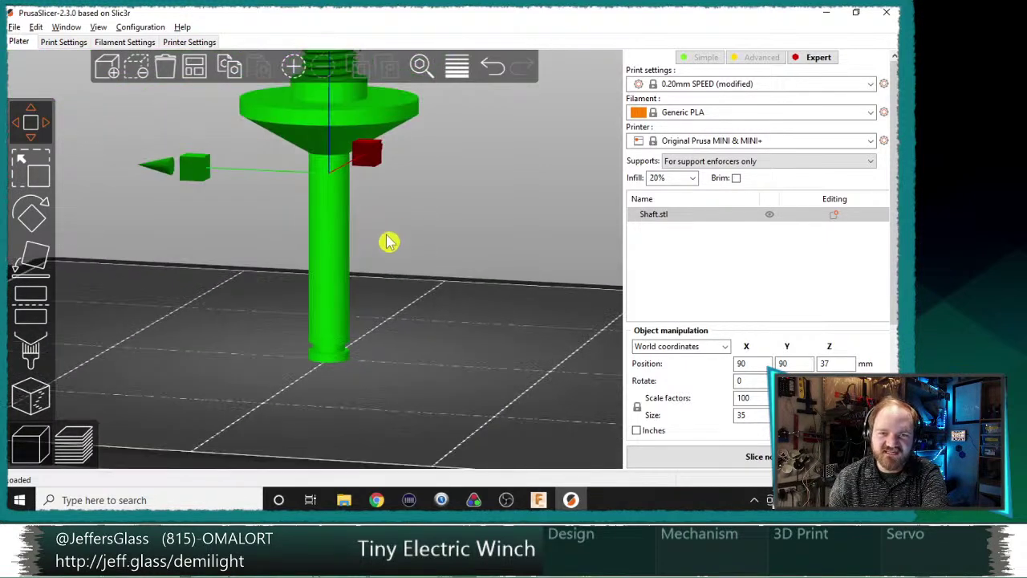
- Paint enforced supports around the conical underside of the shaft's flange with the sphere brush at size 3.00
{"action": "left_click_drag", "start_coordinate": [388, 242], "coordinate": [190, 256]}
{"action": "left_click", "coordinate": [28, 346]}
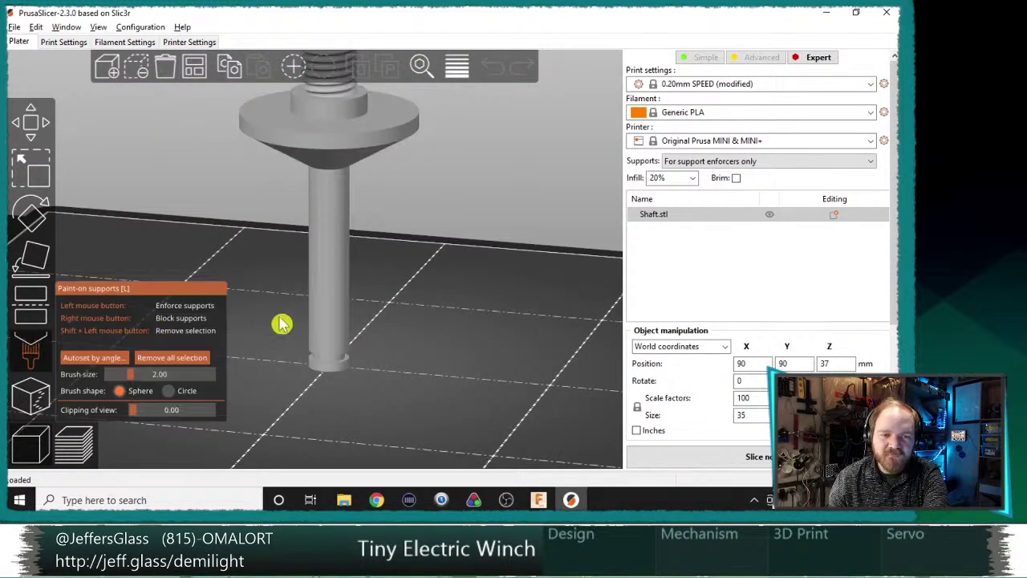
{"action": "left_click_drag", "start_coordinate": [439, 298], "coordinate": [410, 153]}
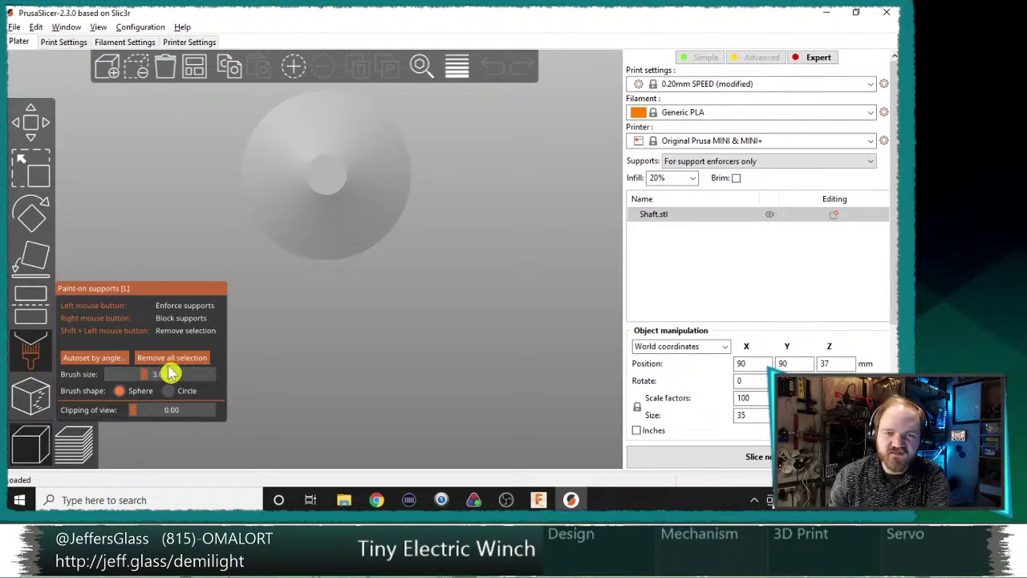
{"action": "mouse_move", "coordinate": [384, 136]}
{"action": "left_mouse_down"}
{"action": "mouse_move", "coordinate": [334, 101]}
{"action": "mouse_move", "coordinate": [286, 112]}
{"action": "mouse_move", "coordinate": [268, 142]}
{"action": "mouse_move", "coordinate": [257, 220]}
{"action": "mouse_move", "coordinate": [310, 248]}
{"action": "mouse_move", "coordinate": [388, 244]}
{"action": "mouse_move", "coordinate": [408, 147]}
{"action": "left_mouse_up"}
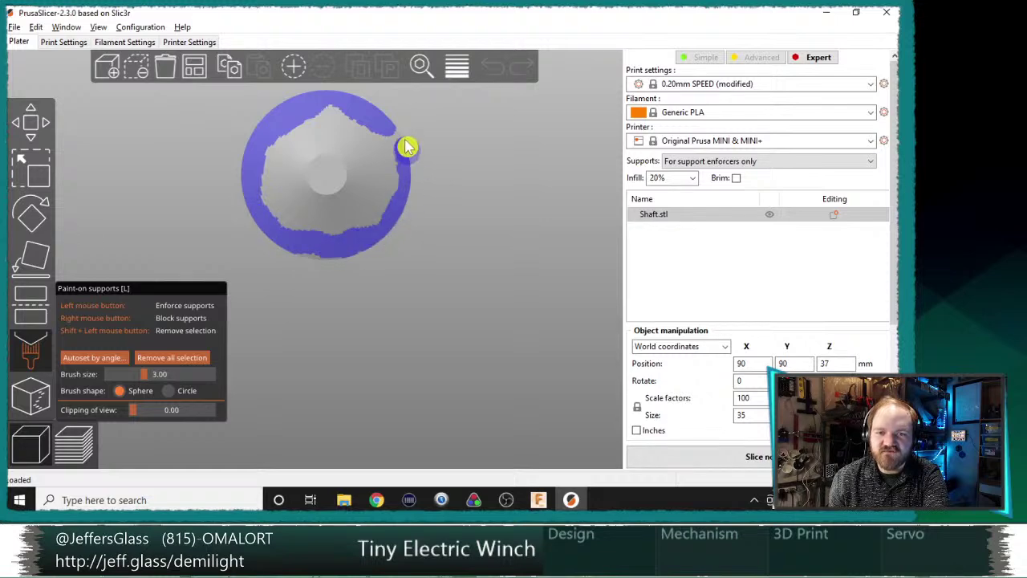
{"action": "mouse_move", "coordinate": [326, 109]}
{"action": "left_mouse_down"}
{"action": "mouse_move", "coordinate": [388, 123]}
{"action": "mouse_move", "coordinate": [392, 206]}
{"action": "mouse_move", "coordinate": [312, 247]}
{"action": "left_mouse_up"}
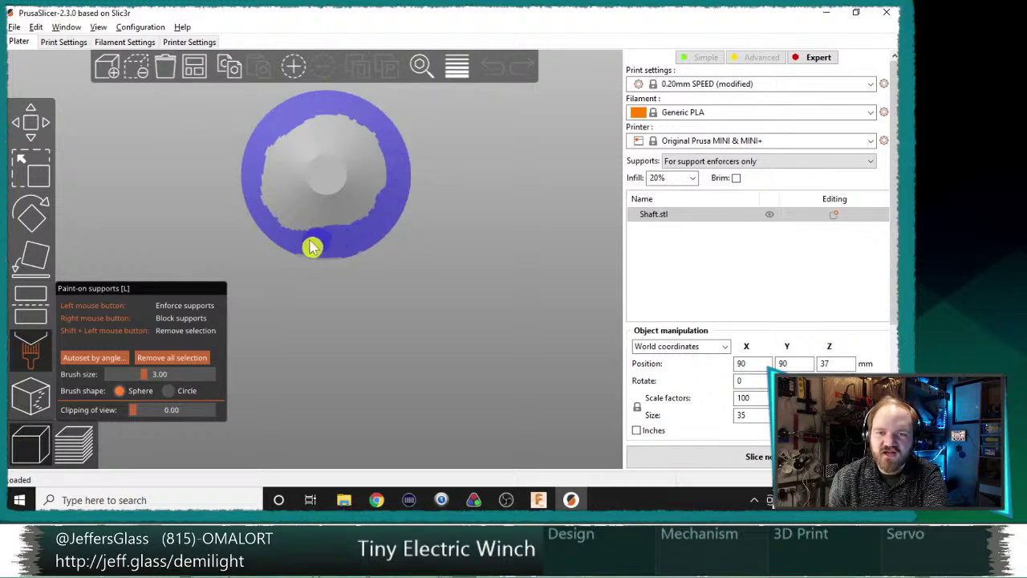
{"action": "mouse_move", "coordinate": [272, 207]}
{"action": "left_mouse_down"}
{"action": "mouse_move", "coordinate": [280, 131]}
{"action": "mouse_move", "coordinate": [367, 137]}
{"action": "mouse_move", "coordinate": [388, 211]}
{"action": "mouse_move", "coordinate": [334, 237]}
{"action": "mouse_move", "coordinate": [287, 148]}
{"action": "left_mouse_up"}
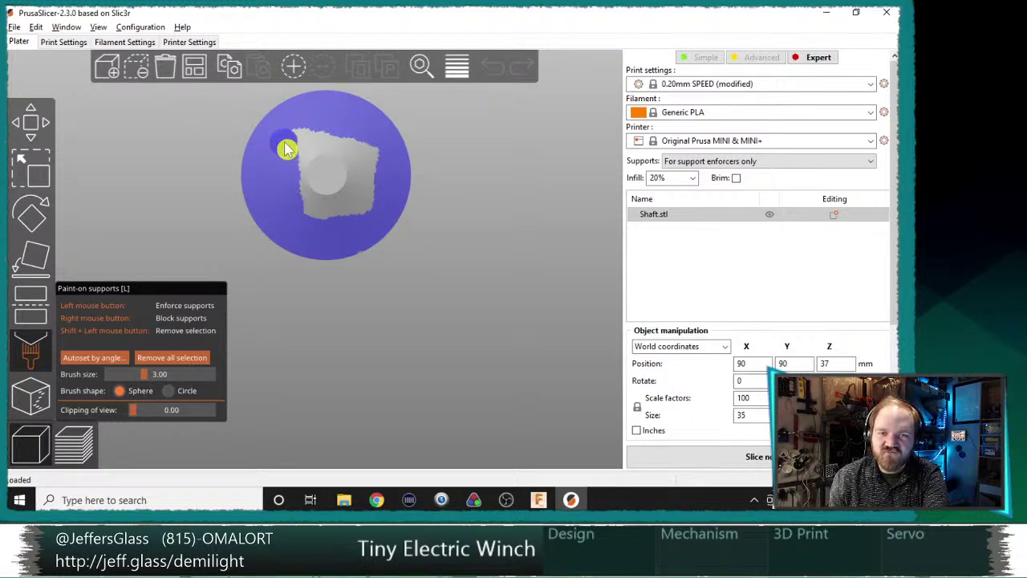
{"action": "left_click_drag", "start_coordinate": [360, 146], "coordinate": [370, 199]}
{"action": "left_click_drag", "start_coordinate": [336, 235], "coordinate": [298, 238]}
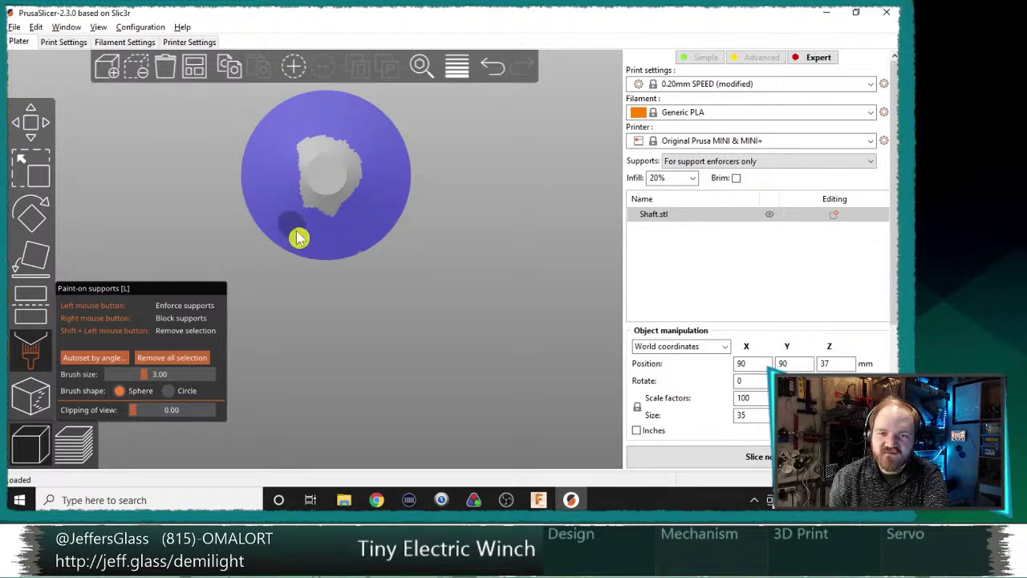
- Slice the shaft, examine the supports under the flange from below, and return to the painting view
{"action": "left_click", "coordinate": [698, 454]}
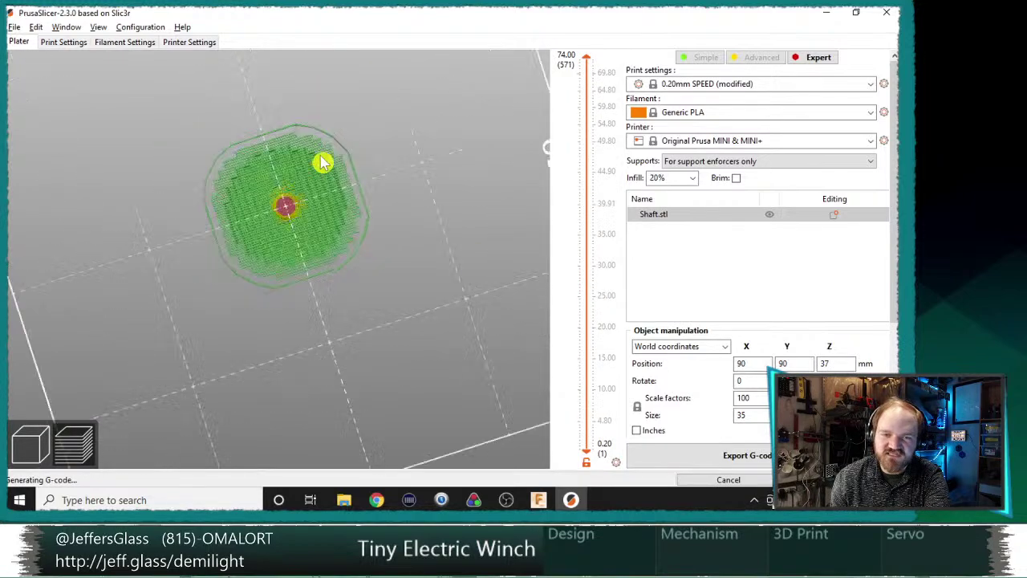
{"action": "scroll", "coordinate": [331, 156], "scroll_direction": "up", "scroll_amount": 4}
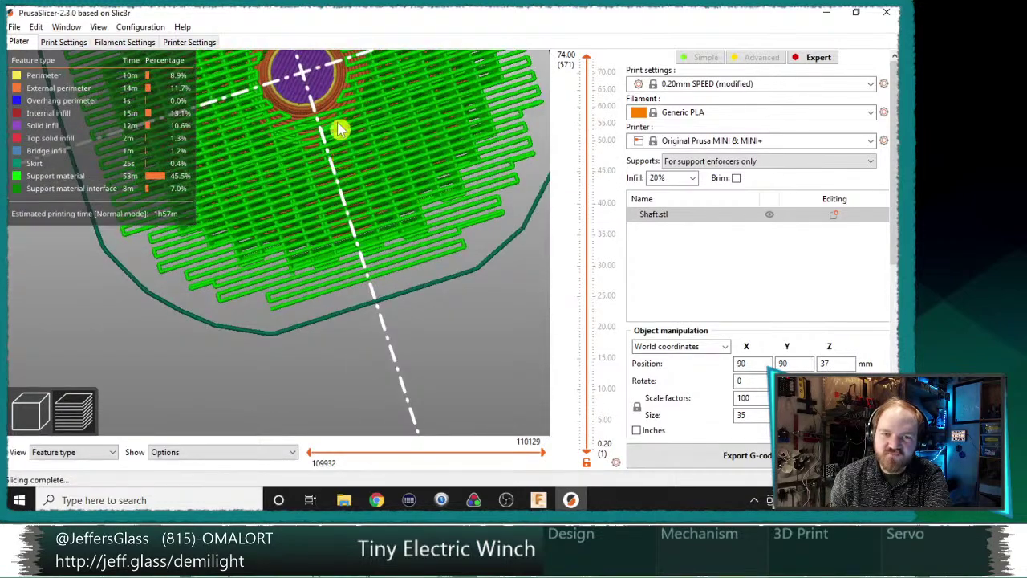
{"action": "scroll", "coordinate": [329, 114], "scroll_direction": "down", "scroll_amount": 3}
{"action": "left_click", "coordinate": [25, 411]}
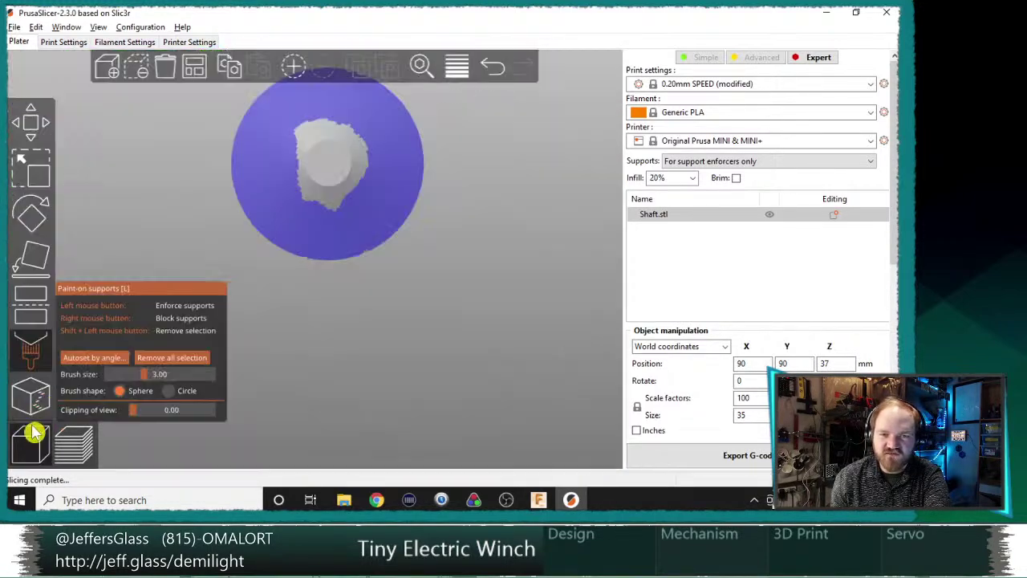
- Erase the inner part of the painted enforcers around the shank, leaving only a ring along the flange's outer edge
{"action": "mouse_move", "coordinate": [345, 140]}
{"action": "left_mouse_down"}
{"action": "mouse_move", "coordinate": [294, 151]}
{"action": "mouse_move", "coordinate": [321, 196]}
{"action": "left_mouse_up"}
{"action": "key", "text": "ctrl+z"}
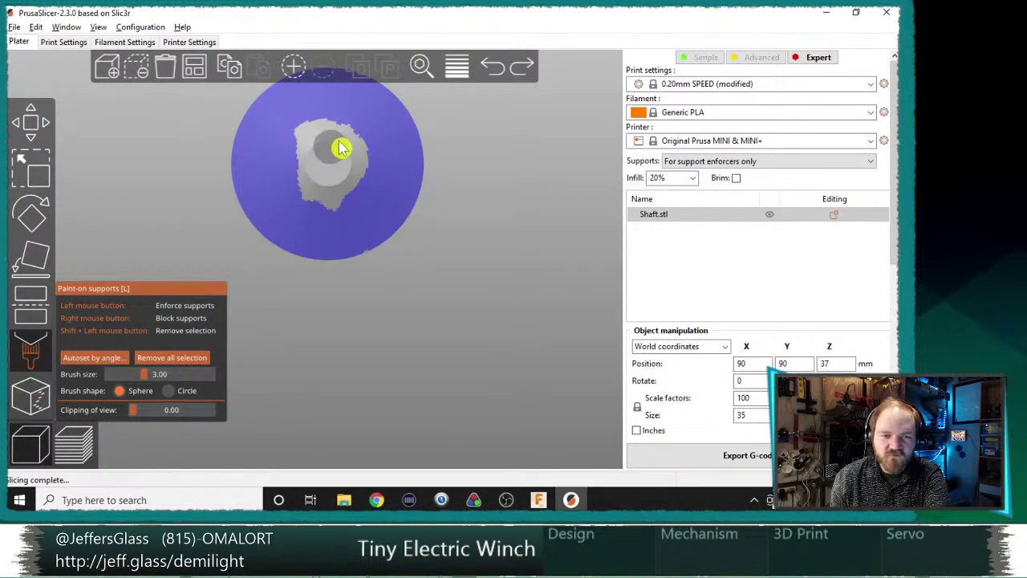
{"action": "mouse_move", "coordinate": [349, 138]}
{"action": "left_mouse_down", "text": "shift"}
{"action": "mouse_move", "coordinate": [302, 137]}
{"action": "mouse_move", "coordinate": [298, 190]}
{"action": "mouse_move", "coordinate": [366, 206]}
{"action": "left_mouse_up", "text": "shift"}
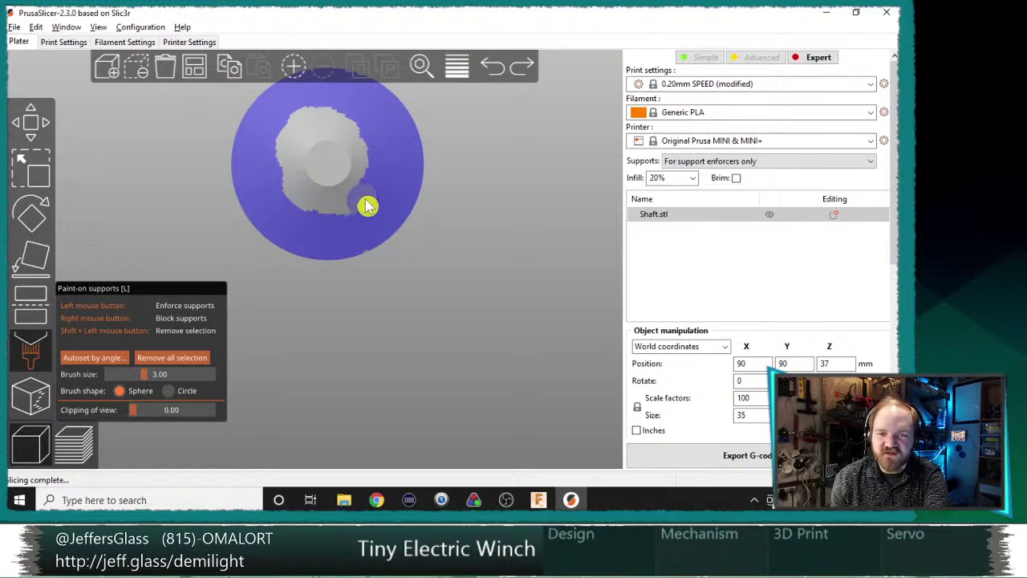
{"action": "mouse_move", "coordinate": [370, 167]}
{"action": "left_mouse_down", "text": "shift"}
{"action": "mouse_move", "coordinate": [344, 126]}
{"action": "mouse_move", "coordinate": [378, 165]}
{"action": "mouse_move", "coordinate": [337, 220]}
{"action": "mouse_move", "coordinate": [299, 209]}
{"action": "left_mouse_up", "text": "shift"}
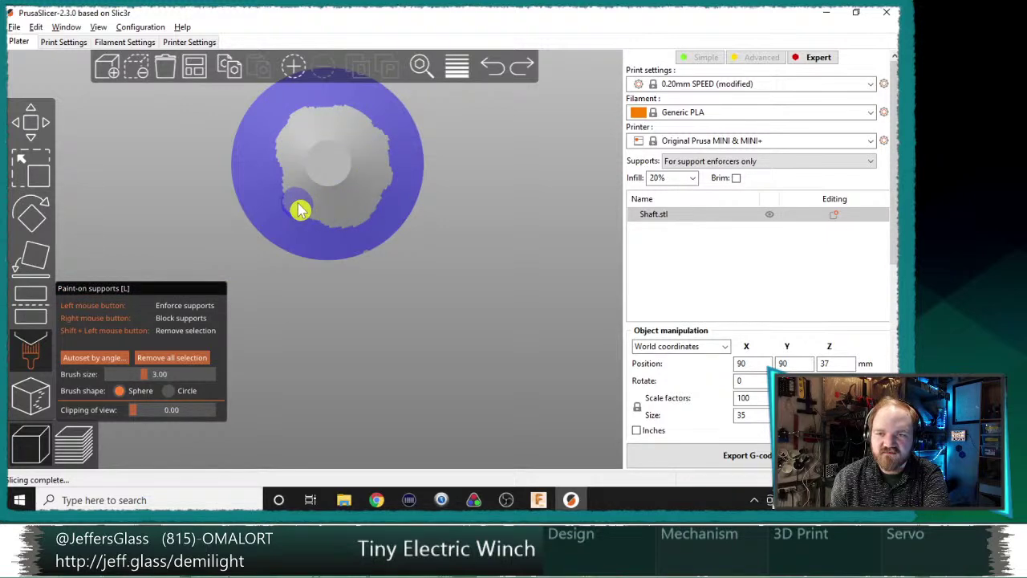
- Reslice the shaft with supports for support enforcers only, and examine the supports beneath and around the flange
{"action": "left_click", "coordinate": [782, 161]}
{"action": "left_click", "coordinate": [785, 165]}
{"action": "left_click", "coordinate": [747, 460]}
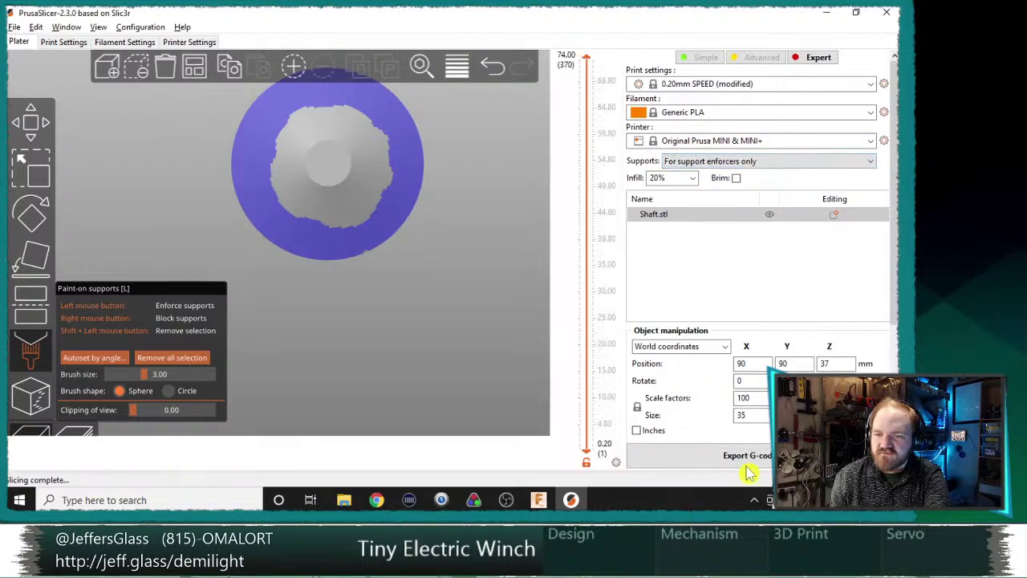
{"action": "scroll", "coordinate": [353, 234], "scroll_direction": "up", "scroll_amount": 3}
{"action": "scroll", "coordinate": [344, 155], "scroll_direction": "up", "scroll_amount": 2}
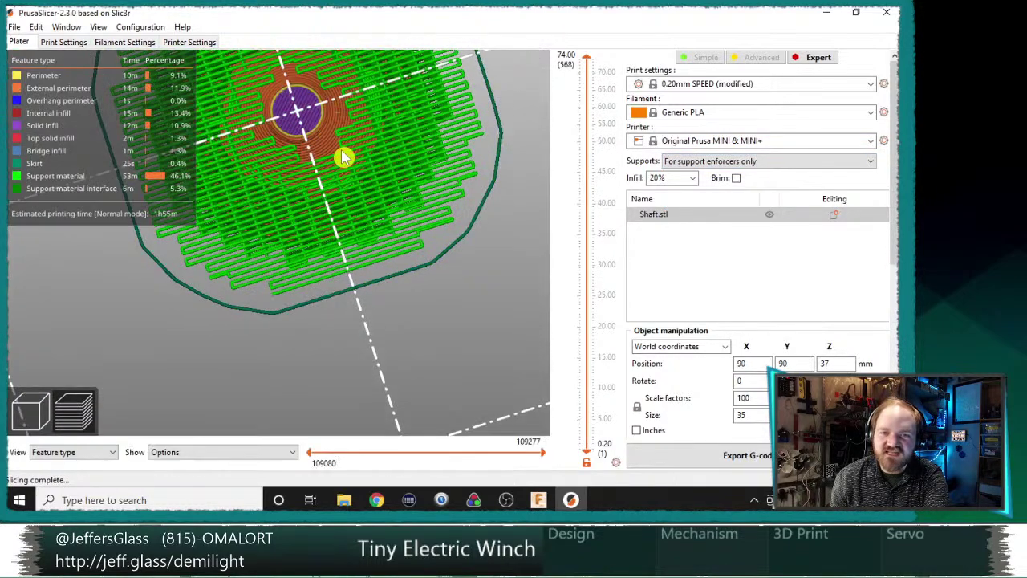
{"action": "left_click_drag", "start_coordinate": [343, 156], "coordinate": [427, 223]}
{"action": "scroll", "coordinate": [414, 114], "scroll_direction": "up", "scroll_amount": 2}
{"action": "scroll", "coordinate": [413, 116], "scroll_direction": "down", "scroll_amount": 3}
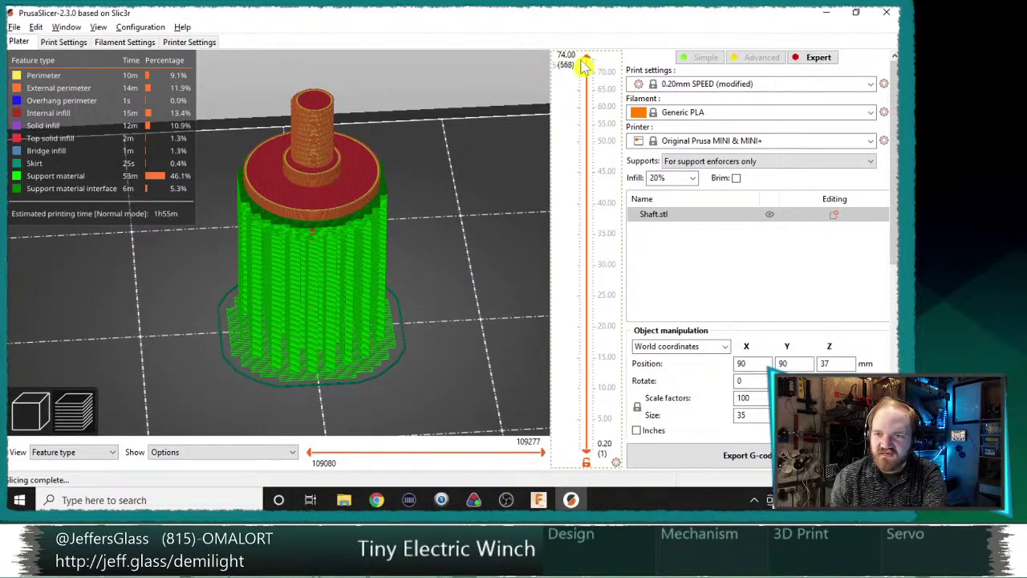
- Lower the sliced preview to 40.06 mm and then 53.80 mm to examine the infill inside the shank and collar
{"action": "left_click_drag", "start_coordinate": [590, 85], "coordinate": [587, 51]}
{"action": "scroll", "coordinate": [354, 237], "scroll_direction": "up", "scroll_amount": 8}
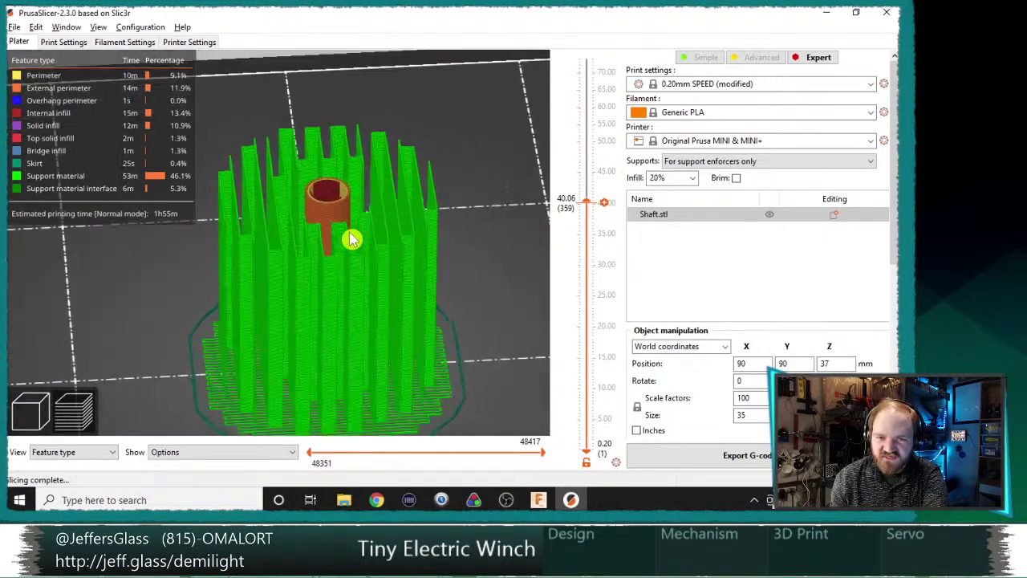
{"action": "scroll", "coordinate": [406, 245], "scroll_direction": "down", "scroll_amount": 6}
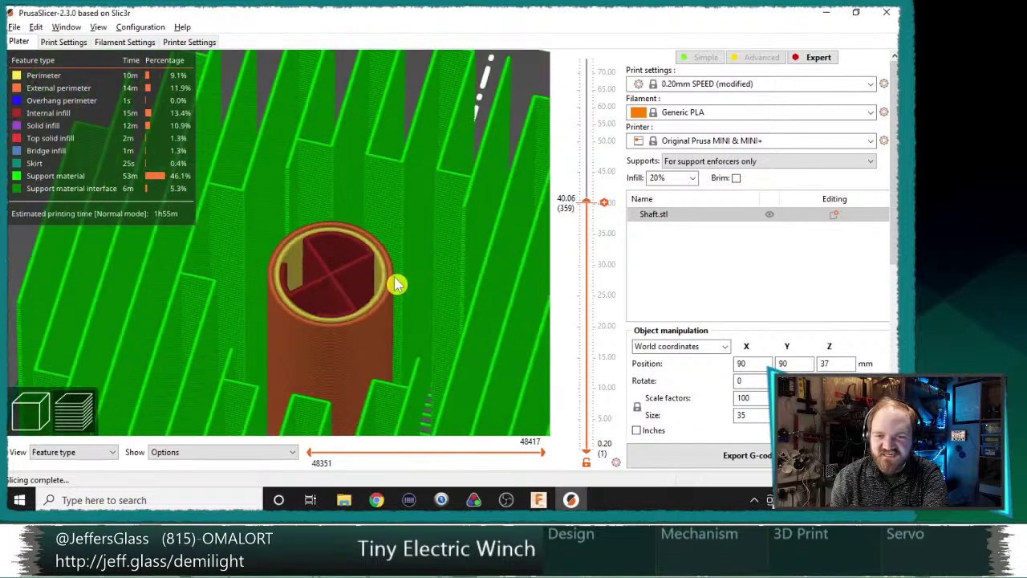
{"action": "left_click_drag", "start_coordinate": [590, 205], "coordinate": [589, 132]}
{"action": "scroll", "coordinate": [397, 188], "scroll_direction": "up", "scroll_amount": 5}
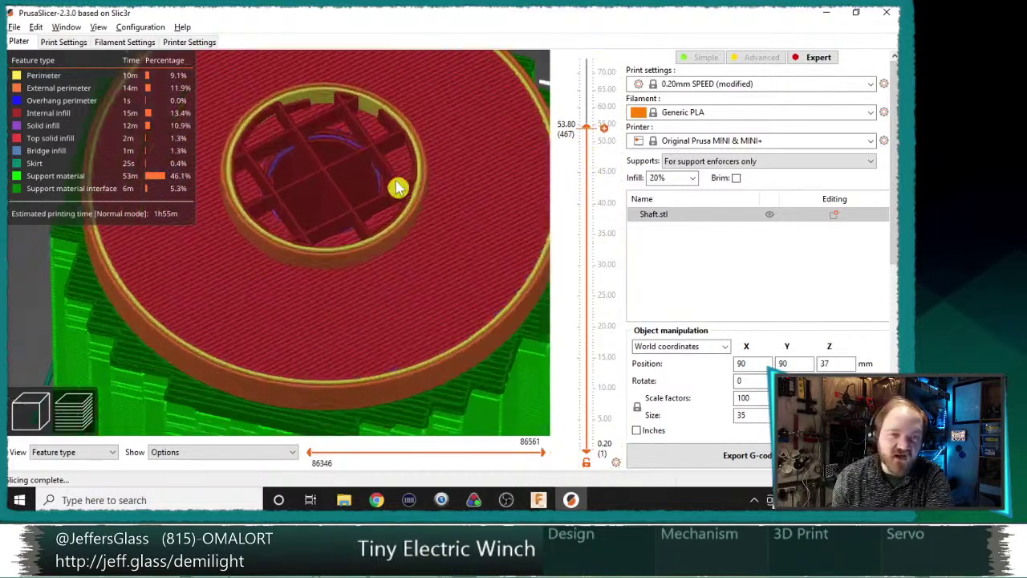
{"action": "scroll", "coordinate": [388, 194], "scroll_direction": "down", "scroll_amount": 6}
- Leave the sliced preview and support painting, and delete the shaft from the print bed
{"action": "key", "text": "l"}
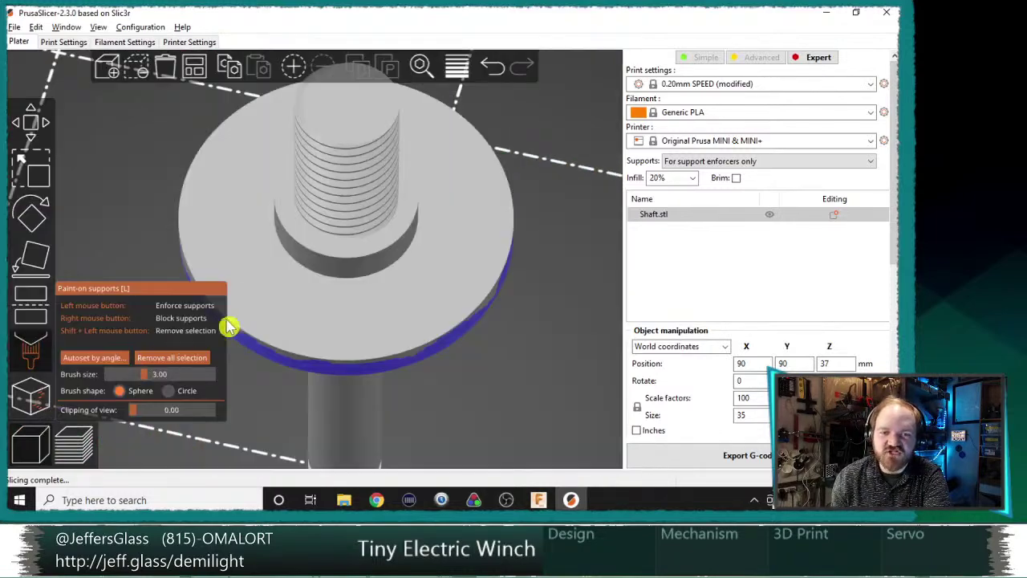
{"action": "left_click", "coordinate": [25, 106]}
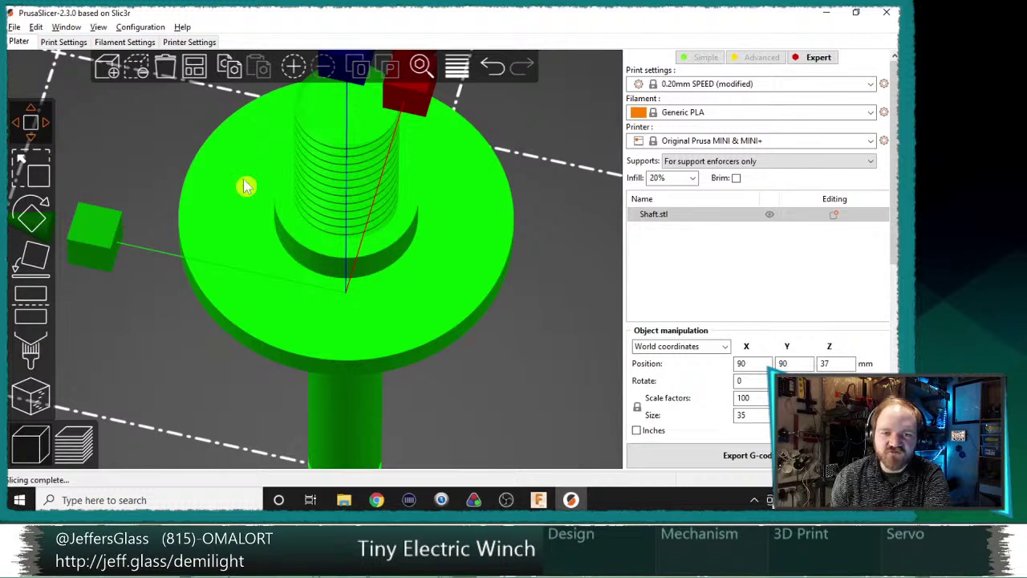
{"action": "key", "text": "Delete"}
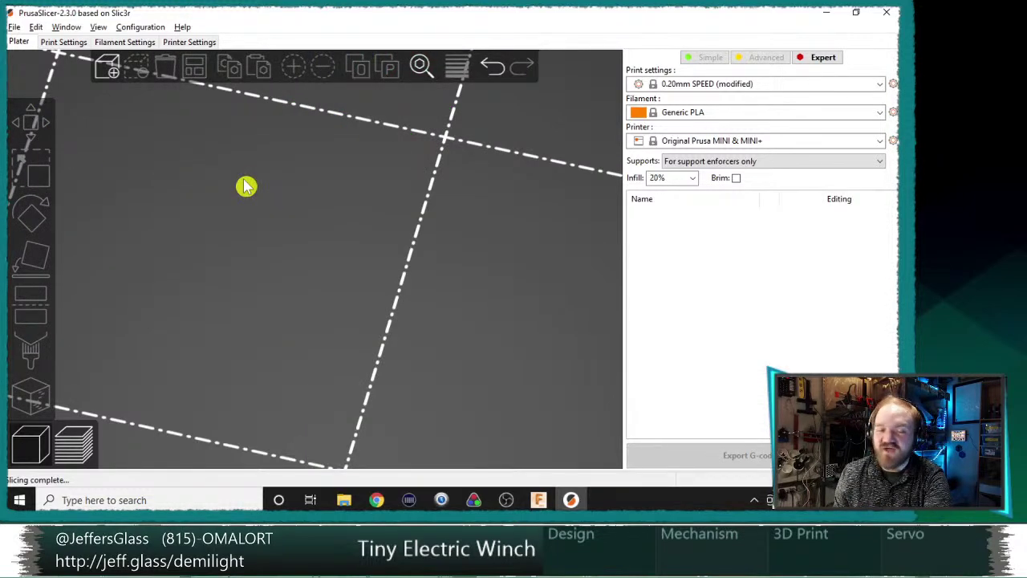
{"action": "key", "text": "alt+Tab"}
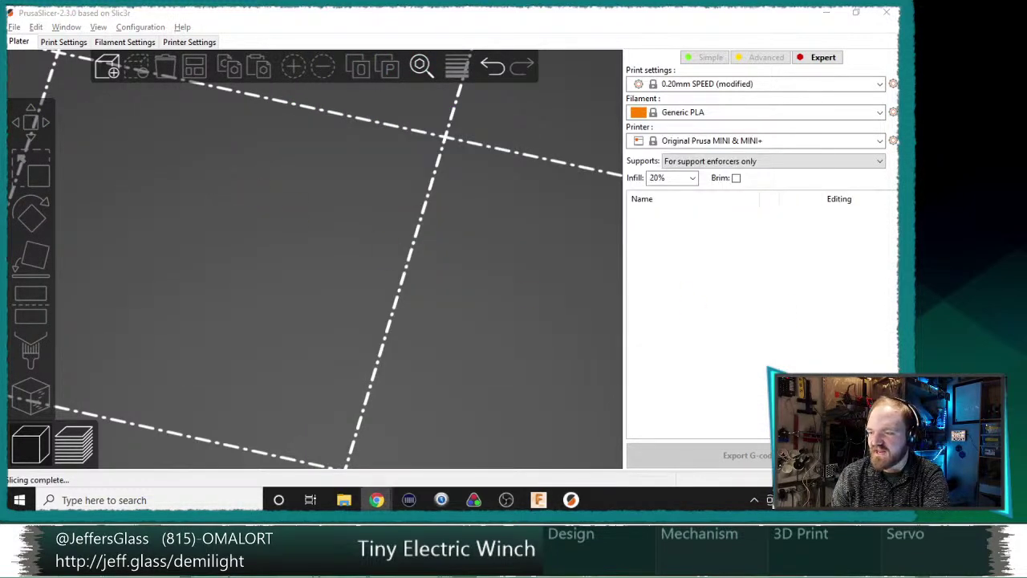
{"action": "key", "text": "alt+Tab"}
{"action": "scroll", "coordinate": [413, 255], "scroll_direction": "up", "scroll_amount": 4}
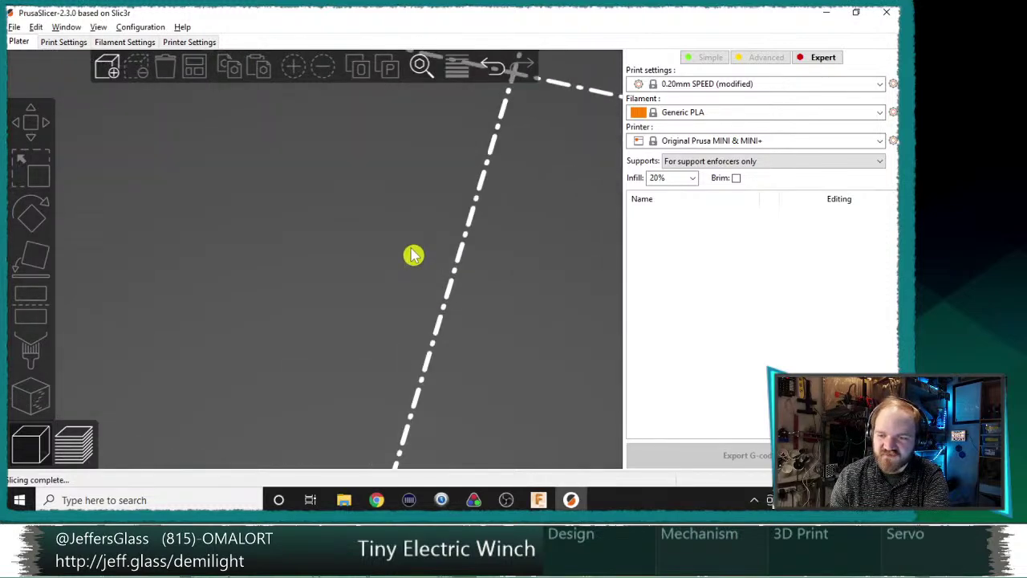
{"action": "scroll", "coordinate": [426, 265], "scroll_direction": "down", "scroll_amount": 5}
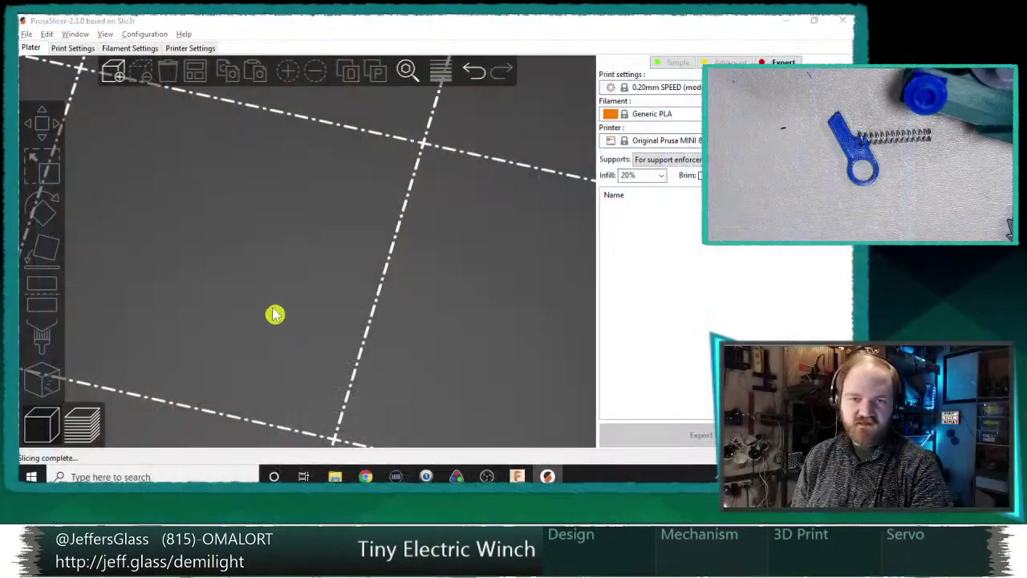
- Switch to the winch model in Fusion 360 and examine the frame from its mounting-hole side and the shaft end, including the pawl
{"action": "key", "text": "alt+Tab"}
{"action": "key", "text": "alt+Tab"}
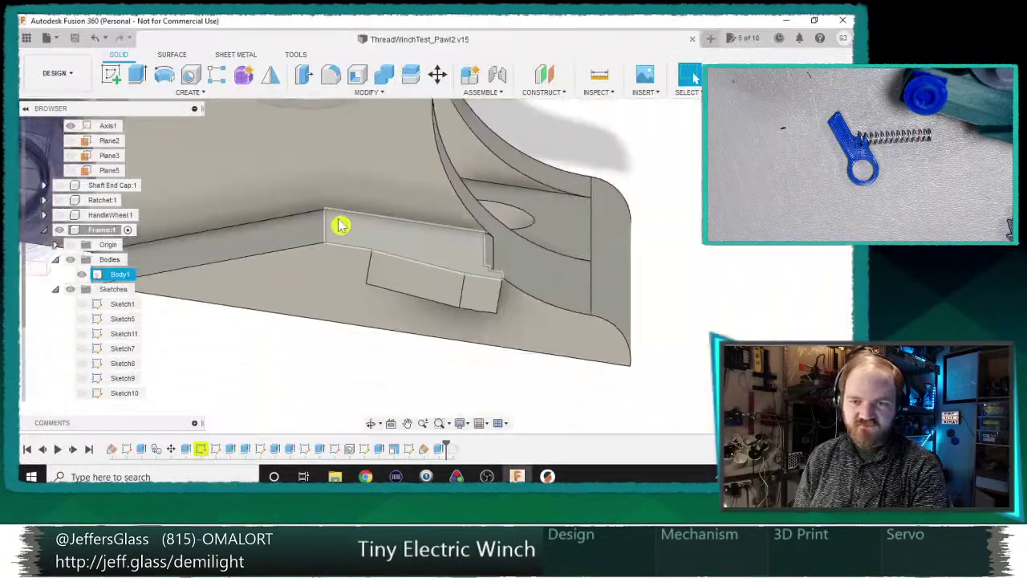
{"action": "scroll", "coordinate": [353, 241], "scroll_direction": "down", "scroll_amount": 4}
{"action": "middle_click_drag", "start_coordinate": [353, 241], "coordinate": [498, 313]}
{"action": "middle_click_drag", "start_coordinate": [497, 313], "coordinate": [562, 353], "text": "shift"}
{"action": "left_click", "coordinate": [608, 247]}
{"action": "middle_click_drag", "start_coordinate": [609, 252], "coordinate": [341, 248], "text": "shift"}
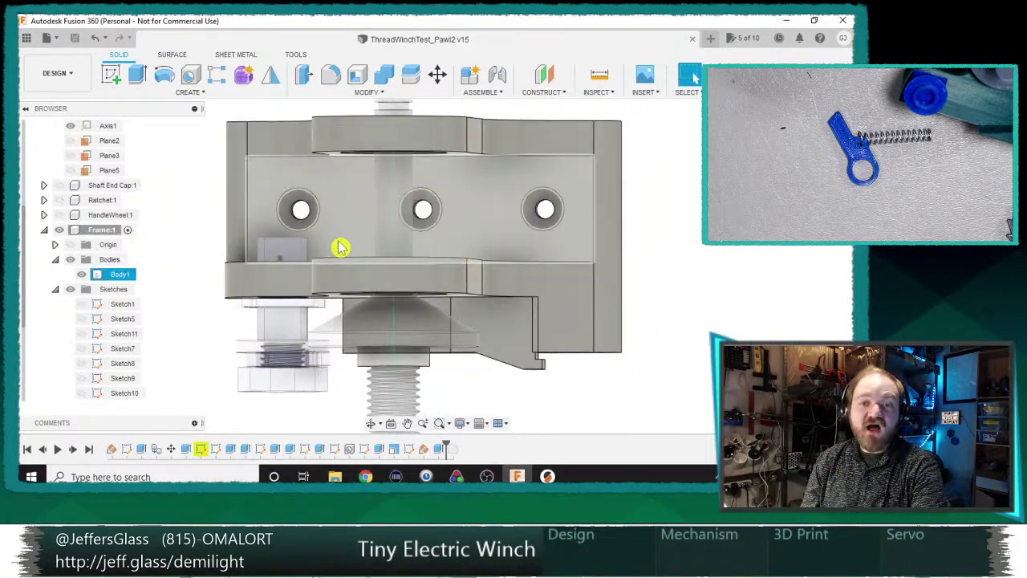
{"action": "scroll", "coordinate": [401, 241], "scroll_direction": "down", "scroll_amount": 2}
{"action": "mouse_move", "coordinate": [402, 241]}
{"action": "middle_mouse_down", "text": "shift"}
{"action": "mouse_move", "coordinate": [447, 286]}
{"action": "mouse_move", "coordinate": [374, 259]}
{"action": "mouse_move", "coordinate": [396, 186]}
{"action": "mouse_move", "coordinate": [396, 221]}
{"action": "mouse_move", "coordinate": [415, 230]}
{"action": "middle_mouse_up", "text": "shift"}
{"action": "scroll", "coordinate": [415, 230], "scroll_direction": "up", "scroll_amount": 4}
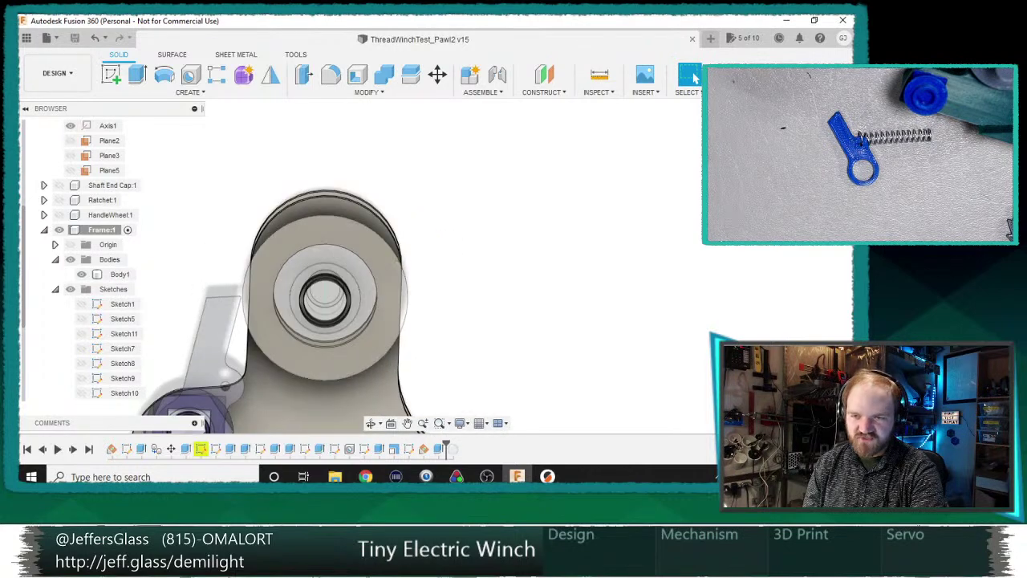
{"action": "middle_click_drag", "start_coordinate": [492, 357], "coordinate": [516, 294]}
{"action": "scroll", "coordinate": [504, 250], "scroll_direction": "down", "scroll_amount": 2}
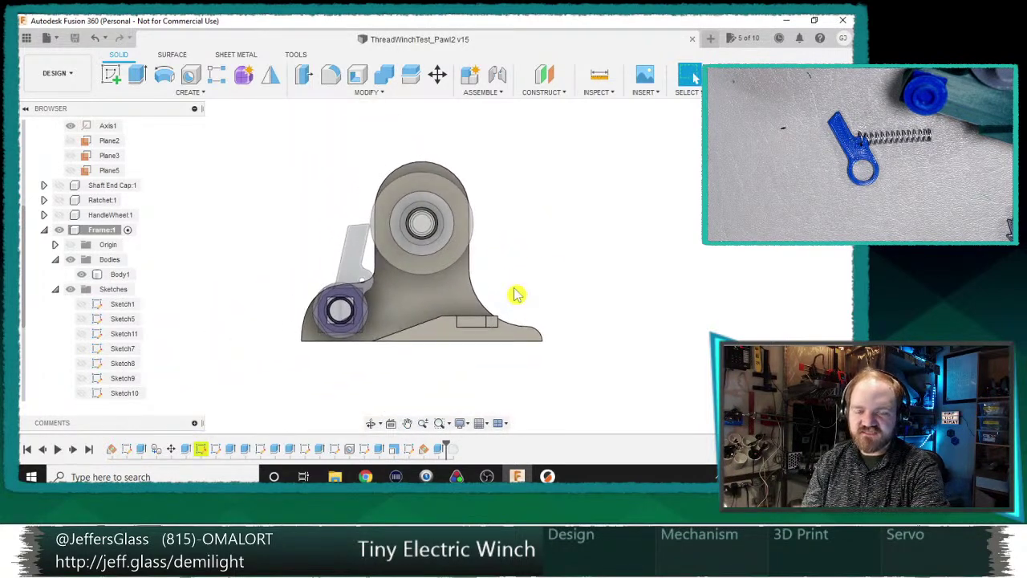